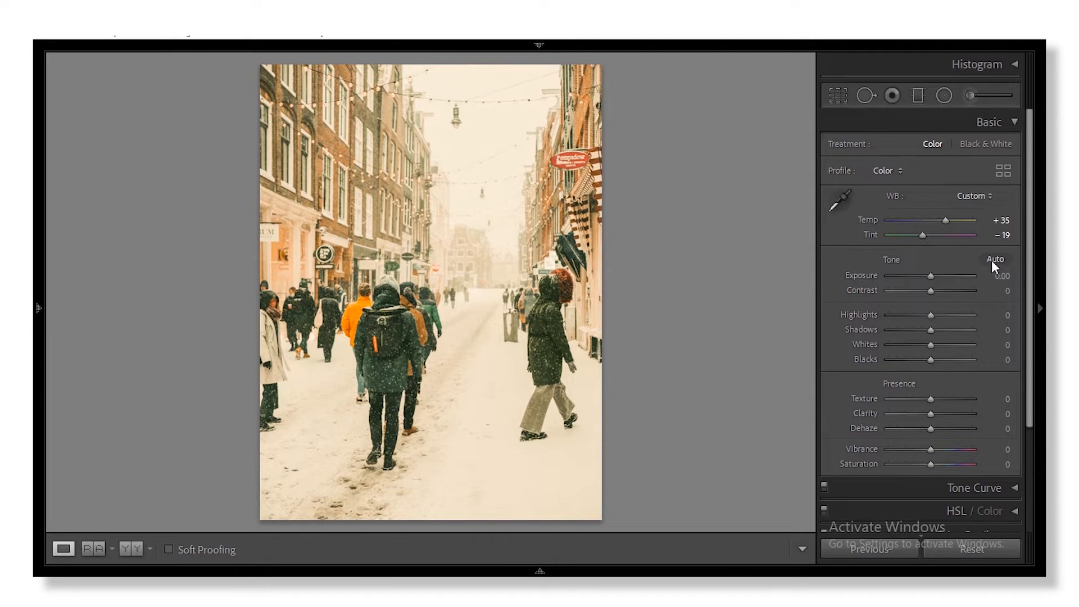
Set the white balance Tint to −20.
text(-20)
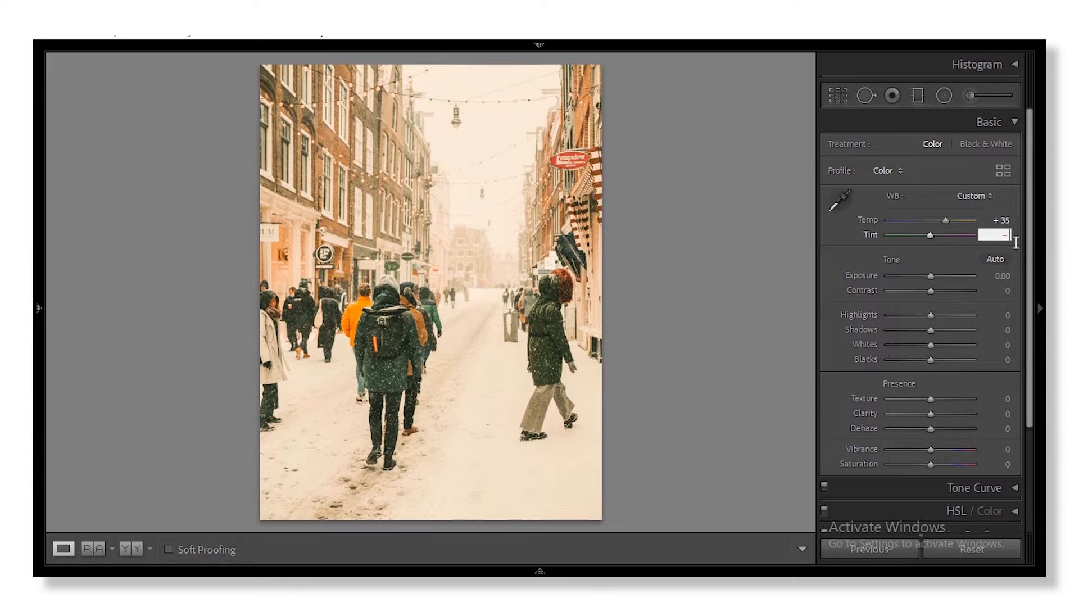
key(Return)
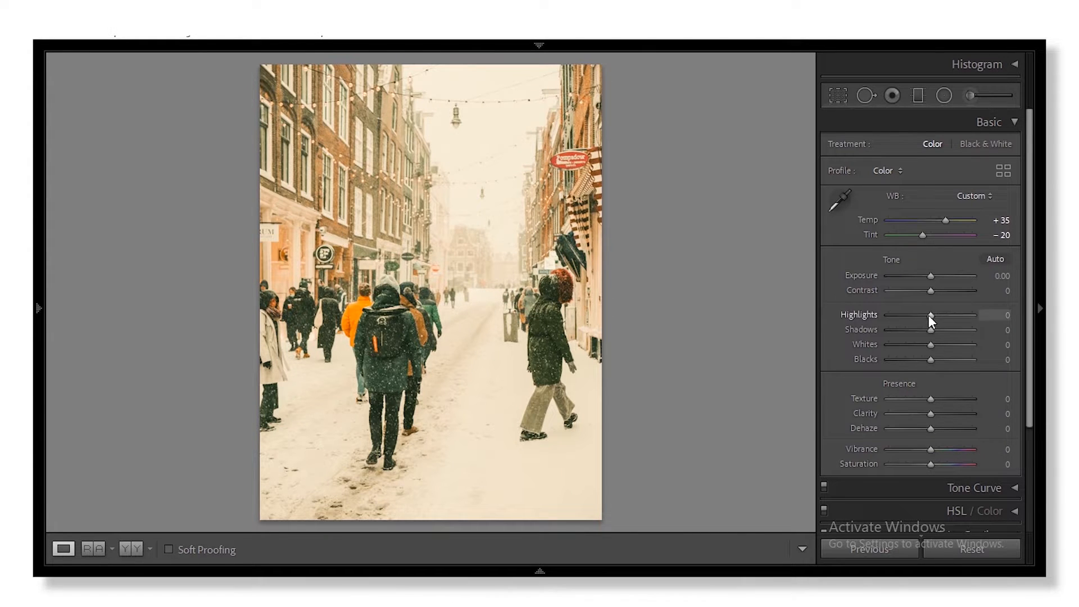
Lower the Highlights tone value to −1.
drag(931, 316, 927, 315)
drag(924, 316, 929, 315)
click(1010, 318)
text(-12)
key(BackSpace)
key(Return)
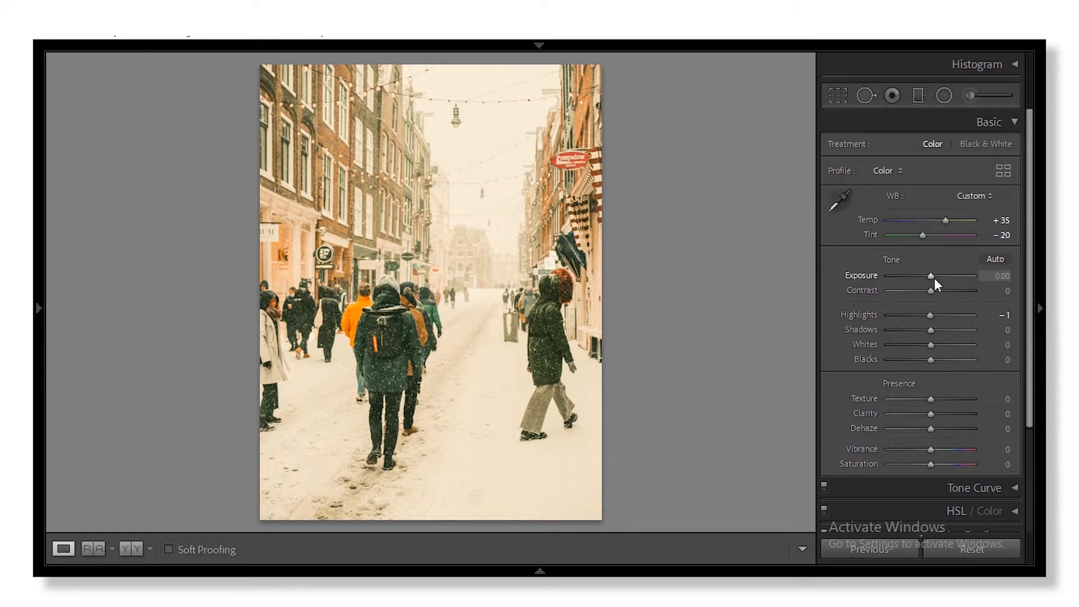
Reduce the photo's Contrast to −19 and its Exposure to −1.23.
mouse_move(931, 292)
mouse_down()
mouse_move(922, 294)
mouse_move(923, 276)
mouse_up()
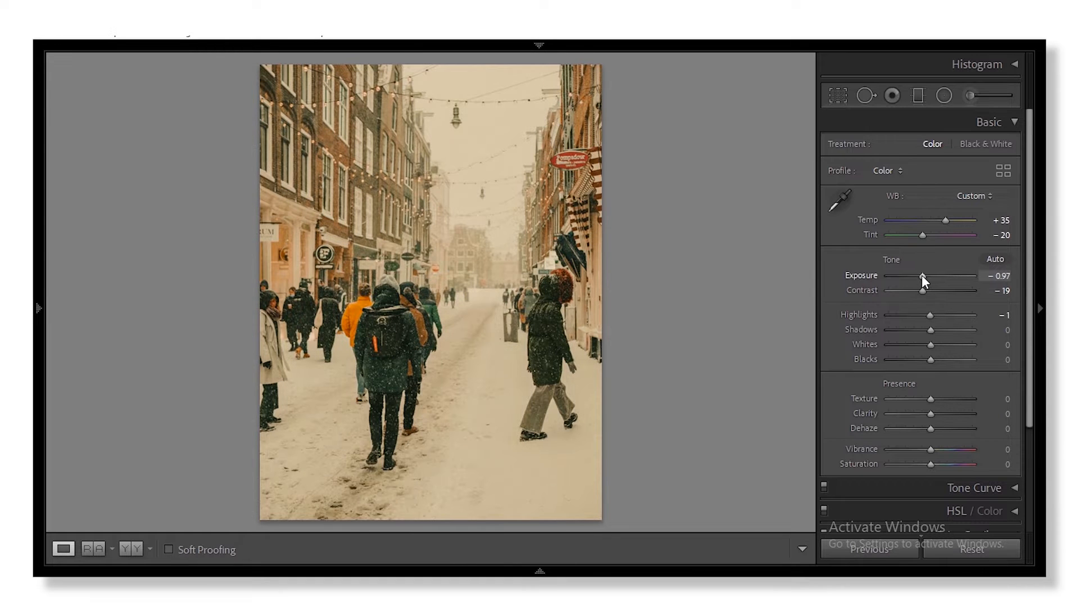
drag(922, 275, 920, 276)
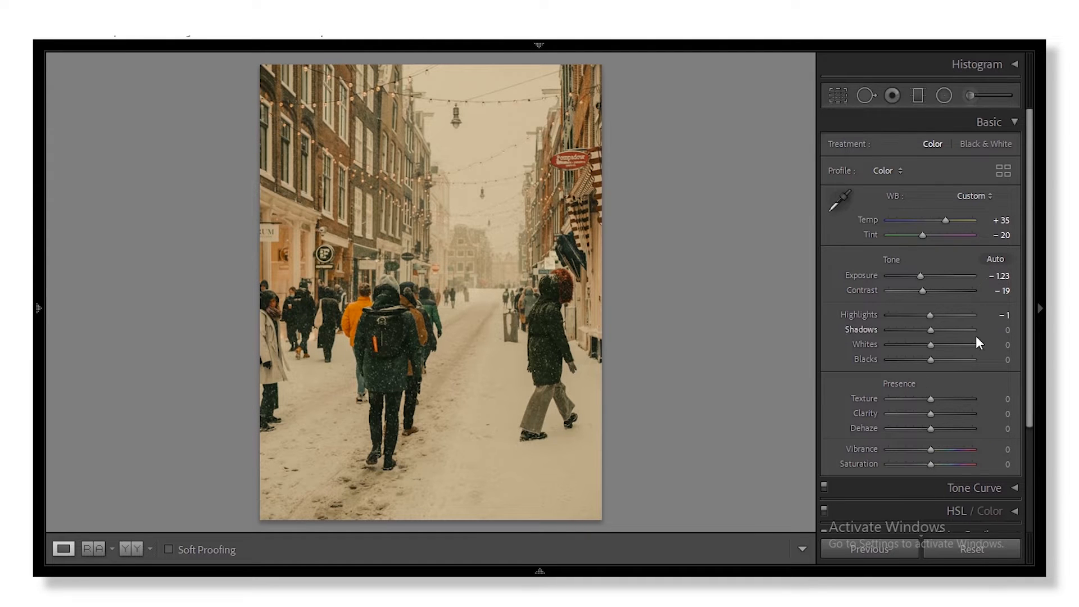
Set Highlights to −56, Shadows to +67, Whites to −49 and Blacks to −19.
drag(930, 314, 906, 312)
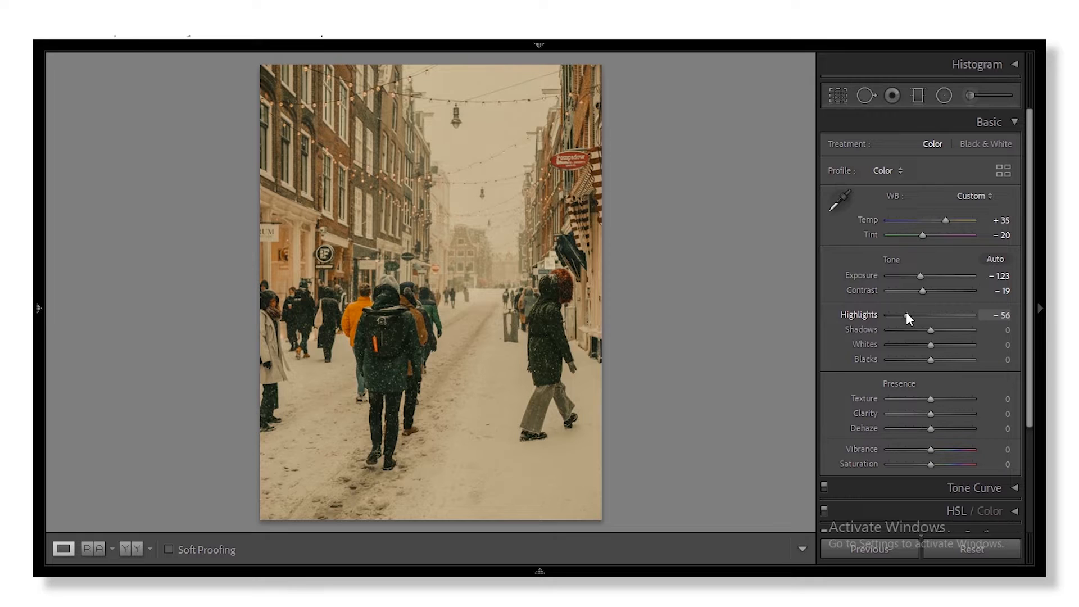
click(1012, 316)
text(-56)
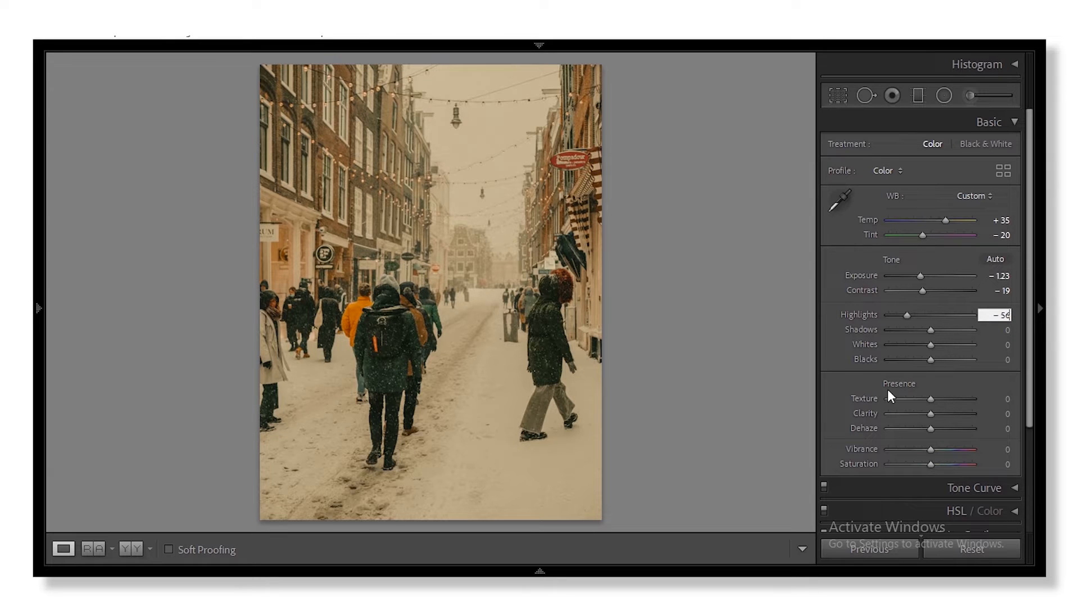
key(Return)
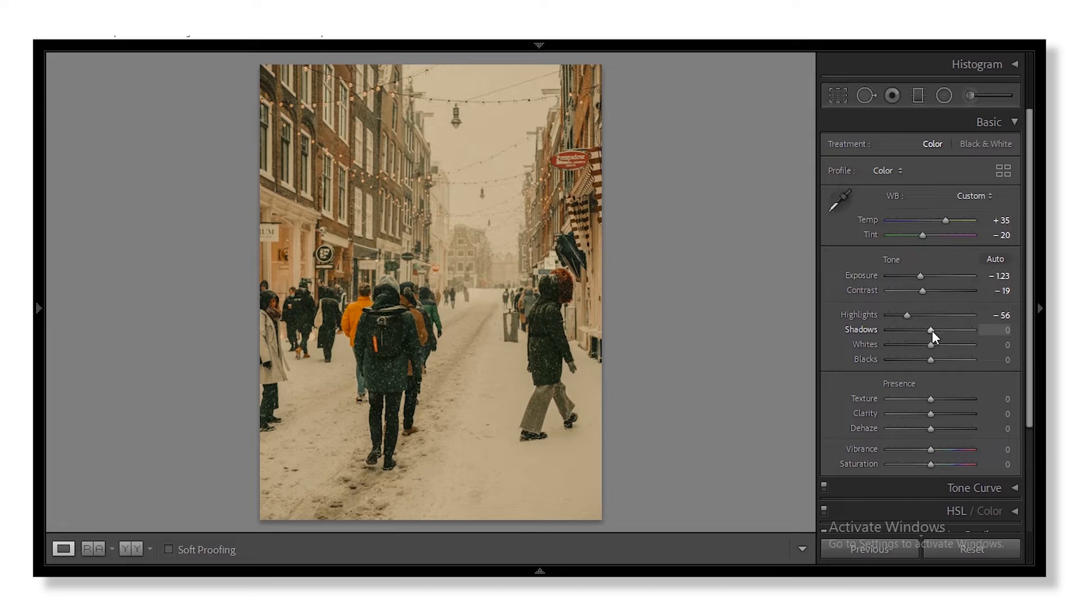
drag(934, 330, 960, 332)
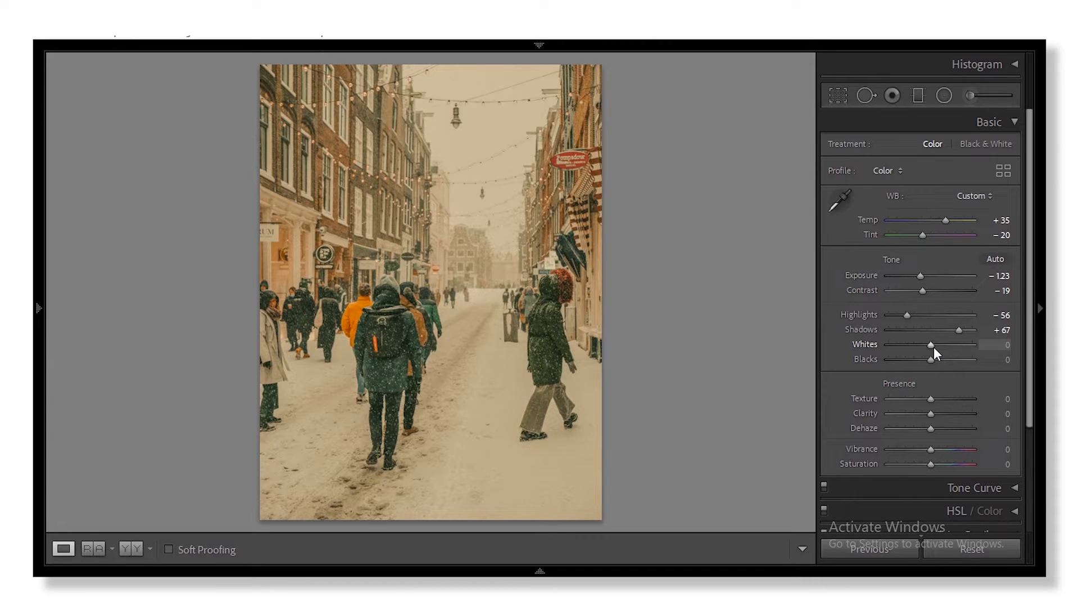
mouse_move(932, 346)
mouse_down()
mouse_move(900, 347)
mouse_move(913, 342)
mouse_move(925, 362)
mouse_up()
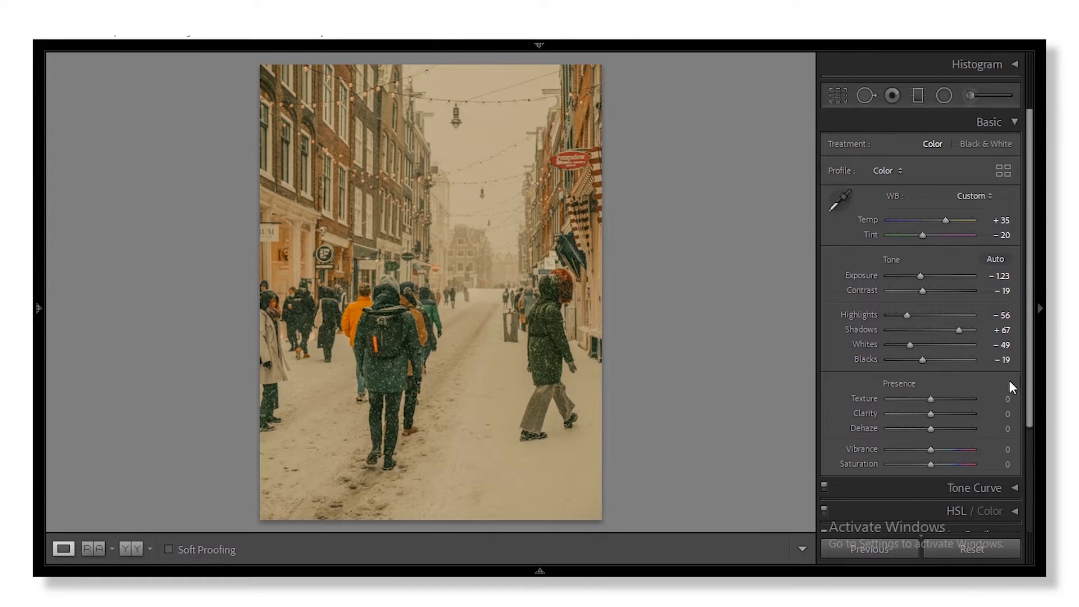
In the HSL adjustments, set the Orange hue to −20 and the Orange saturation to +3.
drag(1032, 405, 1024, 359)
click(1016, 122)
click(1015, 169)
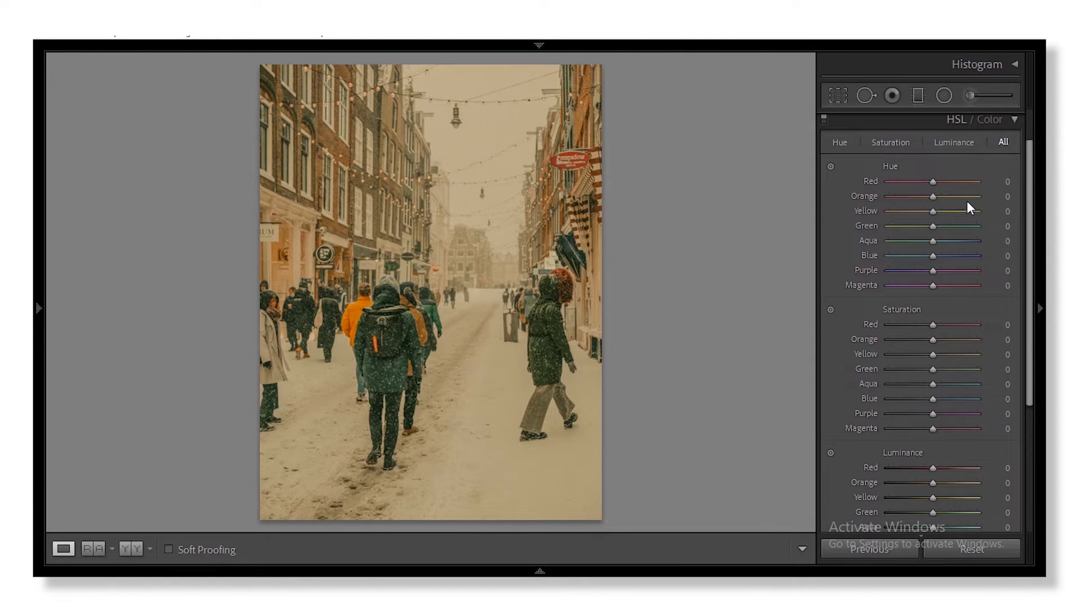
drag(933, 175, 920, 200)
key(ctrl+z)
mouse_move(936, 344)
mouse_down()
mouse_move(948, 342)
mouse_move(908, 349)
mouse_move(933, 345)
mouse_up()
drag(939, 341, 938, 341)
Set the HSL hues of Yellow to −77, Green to −65, Aqua to +10 and Blue to −20.
drag(931, 211, 896, 217)
drag(931, 225, 901, 228)
drag(934, 241, 939, 239)
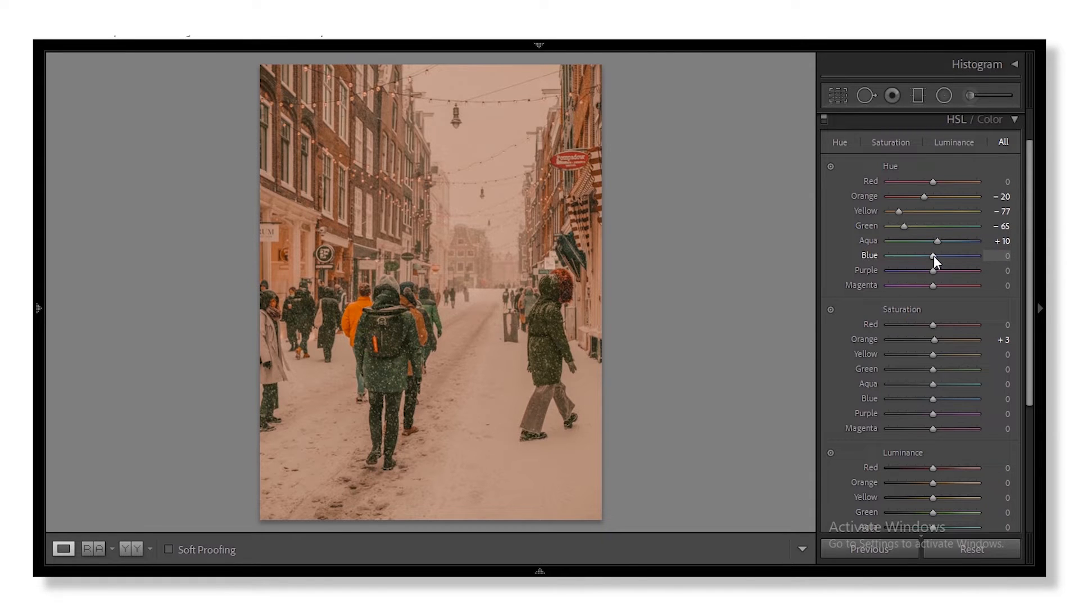
drag(933, 256, 928, 258)
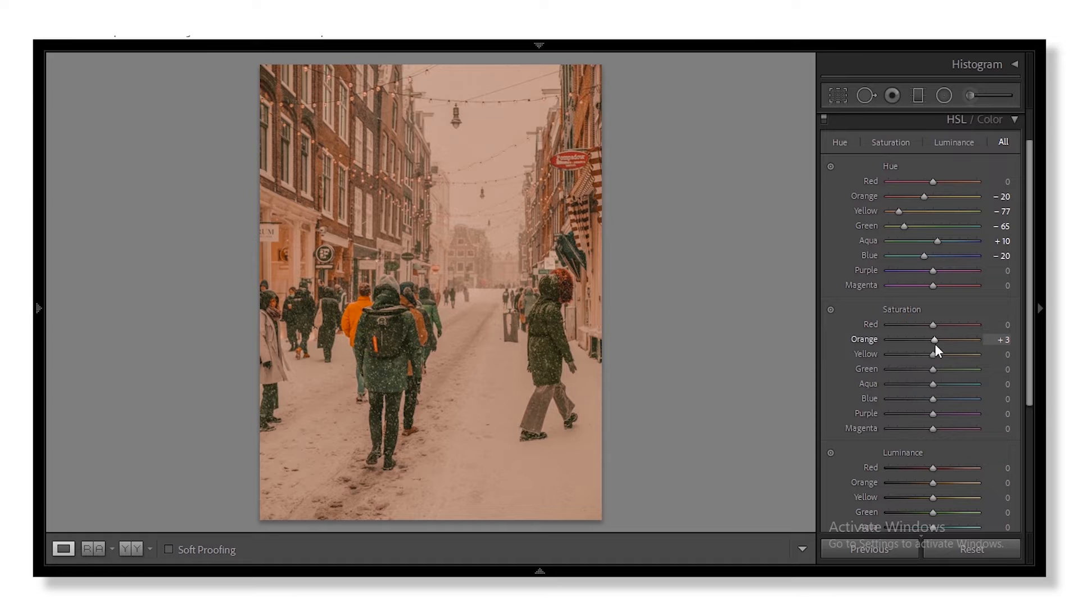
Set the HSL saturation of Yellow to −45, Green to −53, Aqua to −55 and Blue to −33.
mouse_move(932, 355)
mouse_down()
mouse_move(912, 357)
mouse_move(964, 355)
mouse_move(914, 357)
mouse_up()
drag(936, 369, 912, 371)
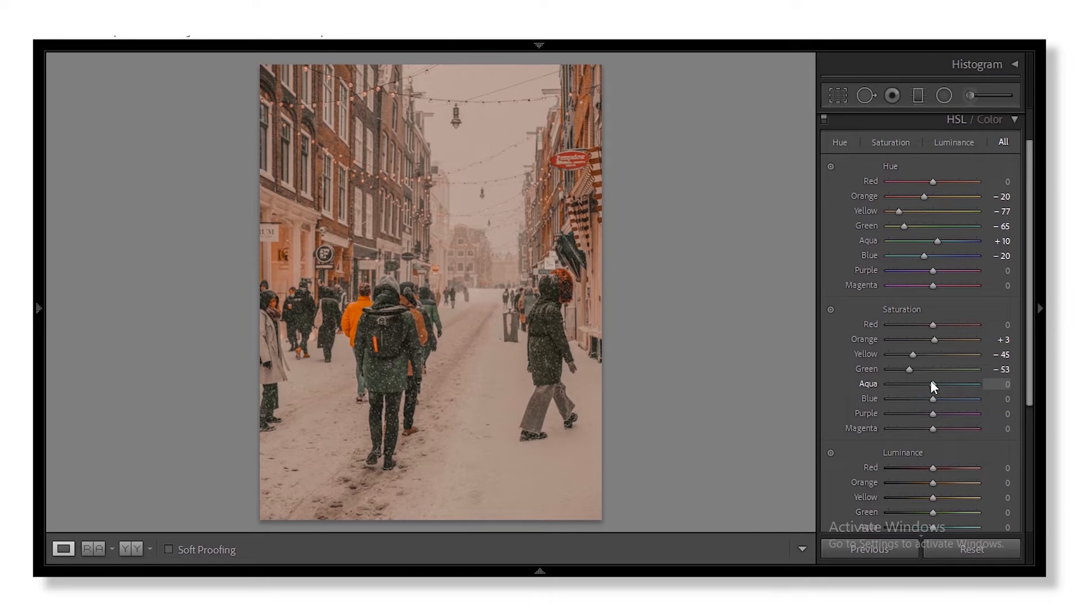
drag(930, 381, 908, 391)
drag(933, 399, 922, 400)
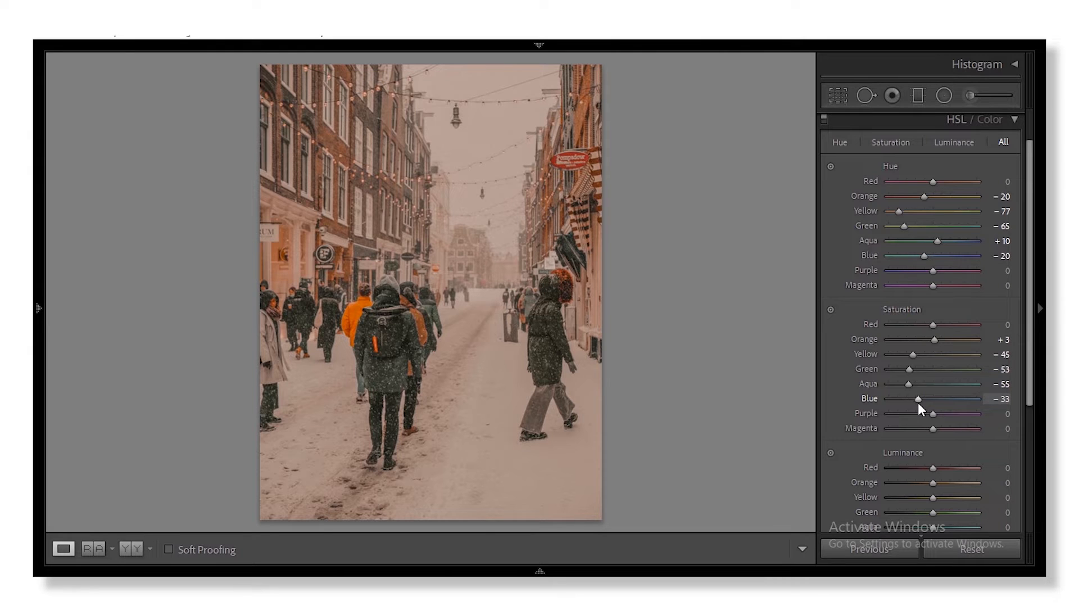
Set the Yellow luminance to +13 and collapse the HSL adjustments.
drag(932, 496, 940, 497)
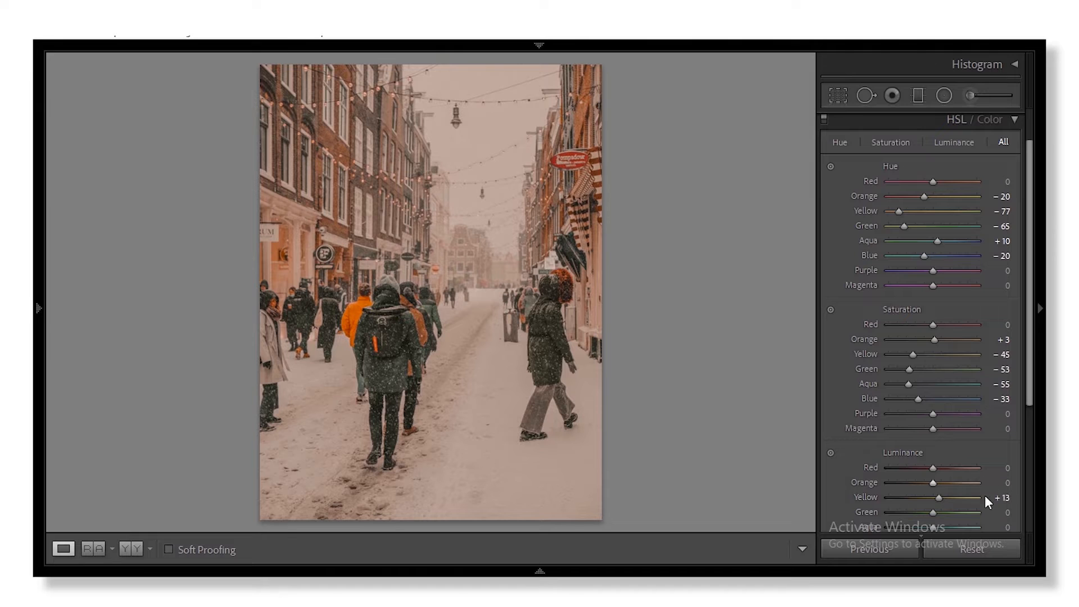
drag(1029, 395, 1041, 234)
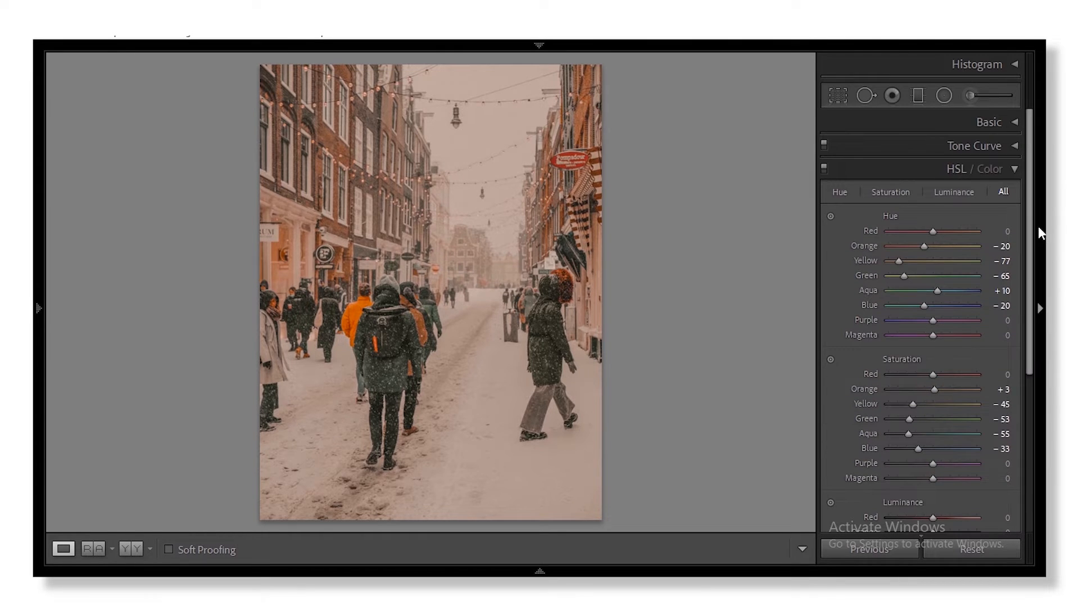
click(1014, 170)
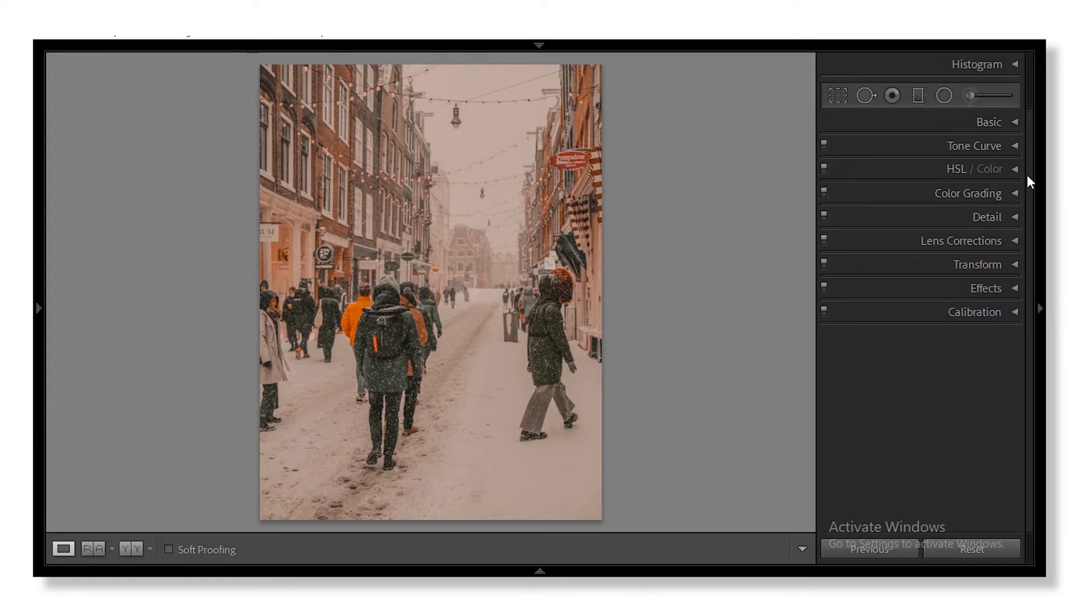
Add midtone and shadow points to the main tone curve, lower the shadow point slightly, and move the highlight point to input 186, output 192.
click(1015, 146)
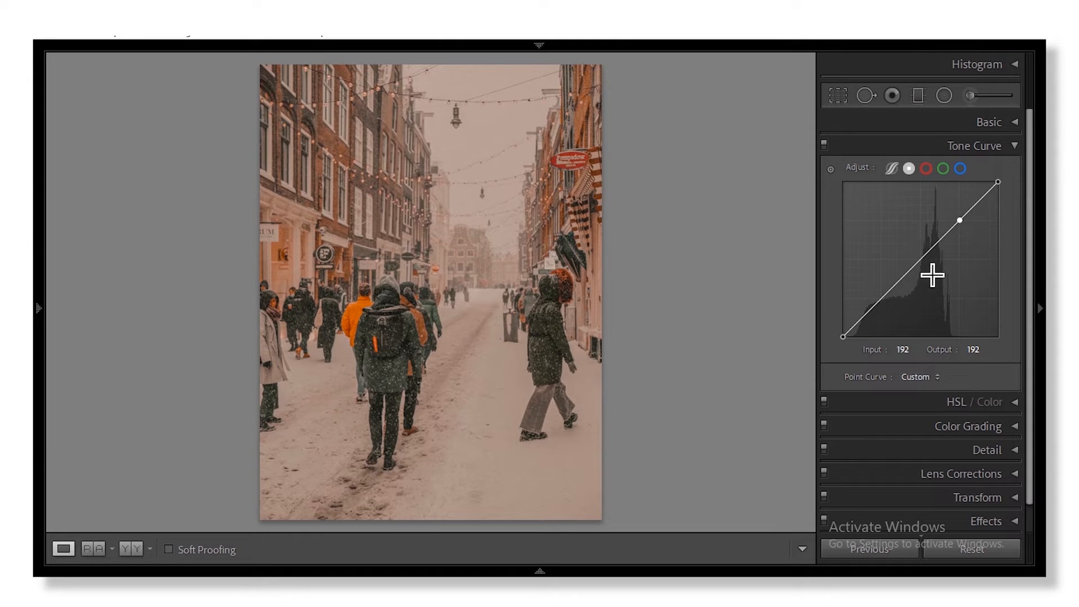
click(924, 257)
click(884, 297)
drag(960, 221, 959, 218)
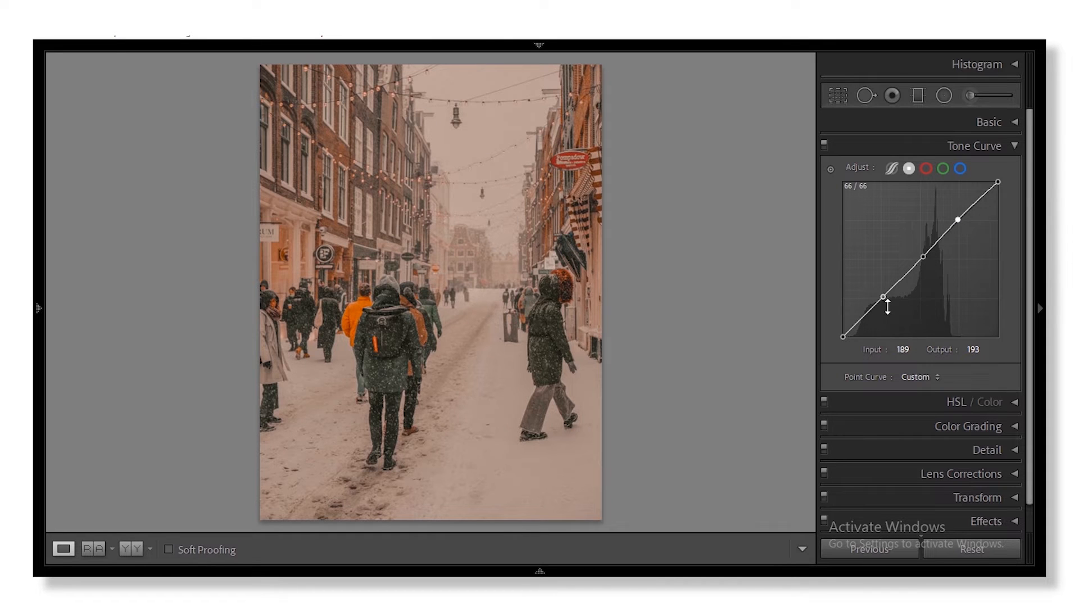
drag(885, 298, 885, 300)
drag(958, 220, 957, 220)
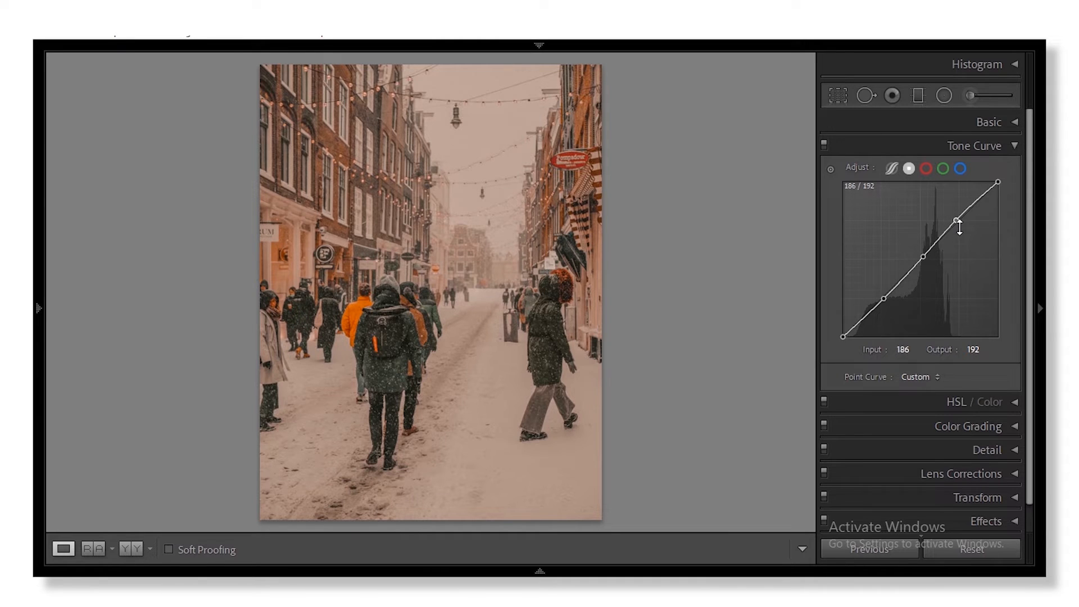
drag(843, 338, 838, 335)
On the red tone curve, anchor a highlight point at 194/194 and place a shadow point at input 51, output 43.
click(926, 169)
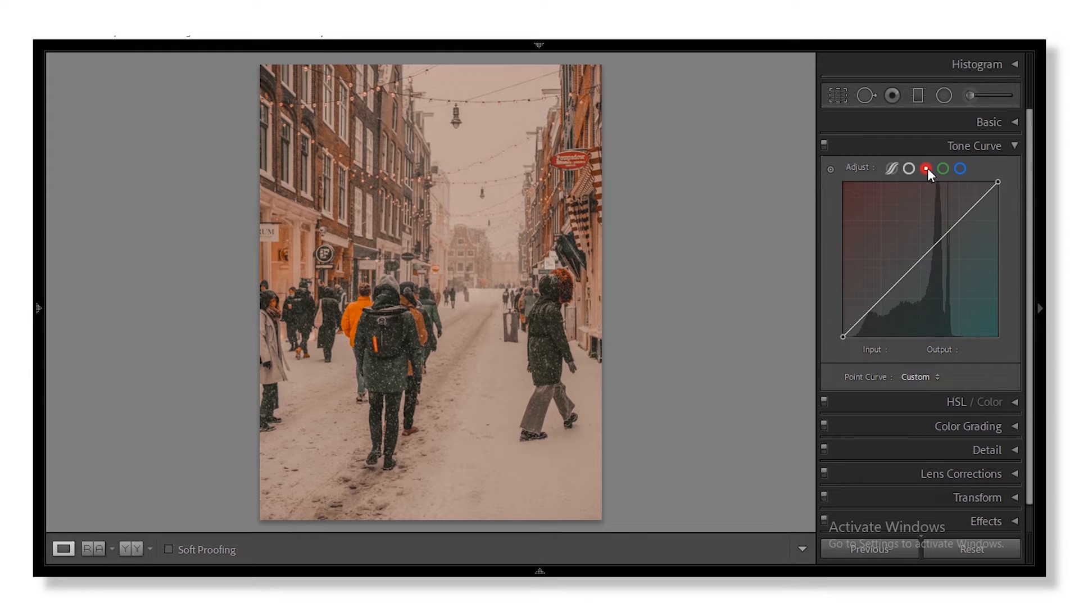
click(962, 220)
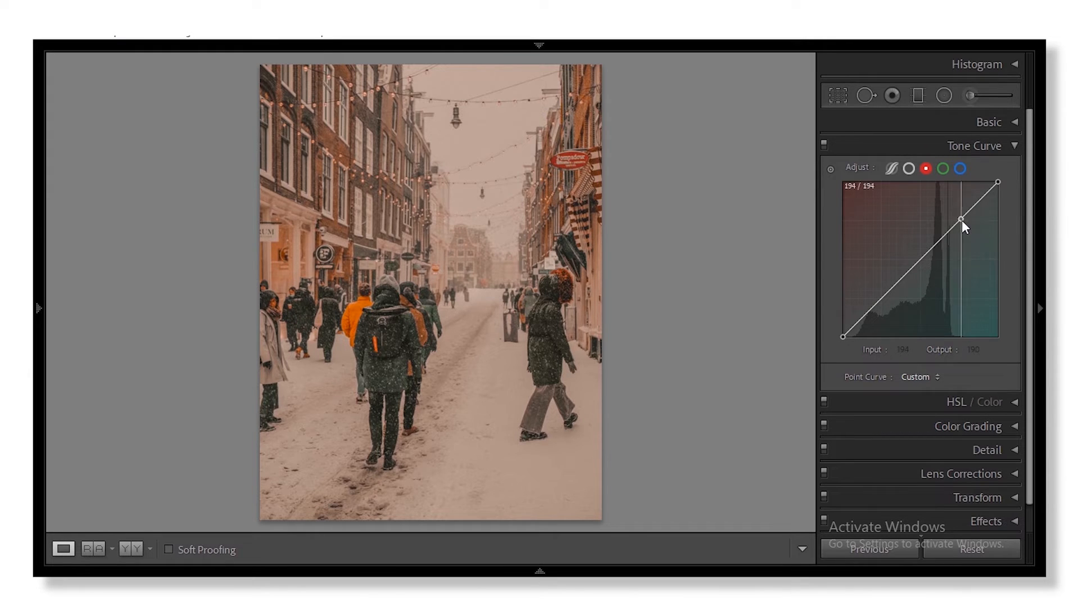
click(872, 308)
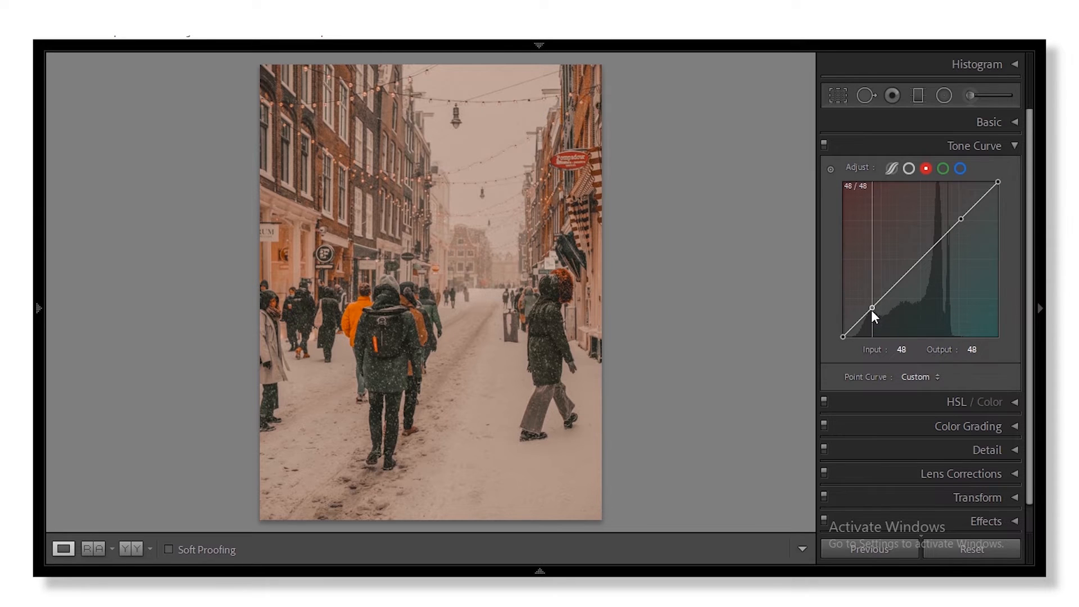
drag(873, 311, 875, 311)
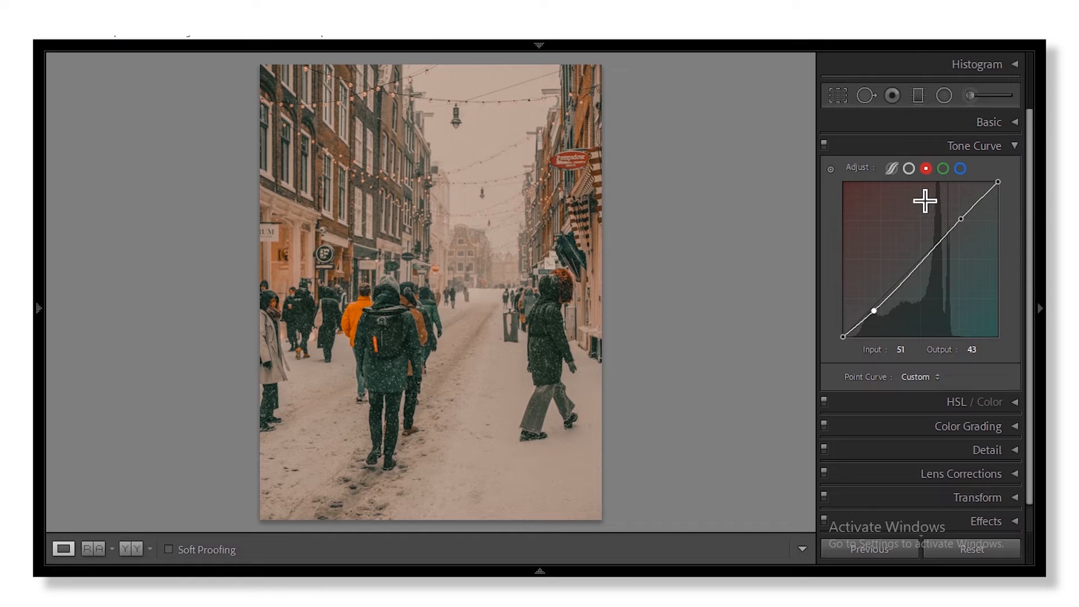
On the green tone curve, pull a shadow point slightly down and raise a highlight point to input 182, output 196.
click(943, 171)
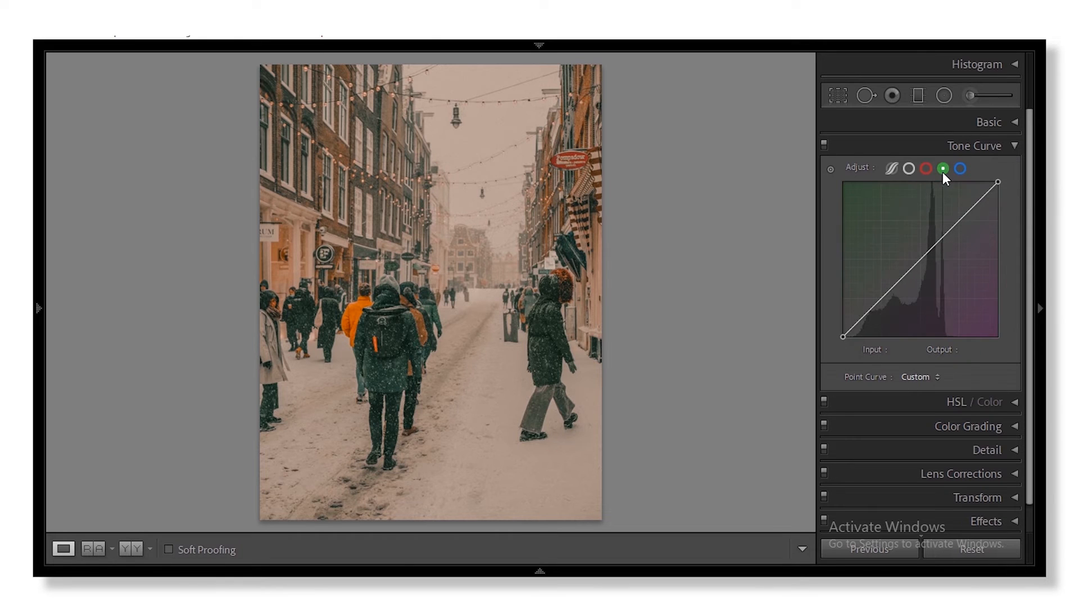
click(959, 222)
drag(865, 322, 867, 320)
drag(958, 222, 954, 214)
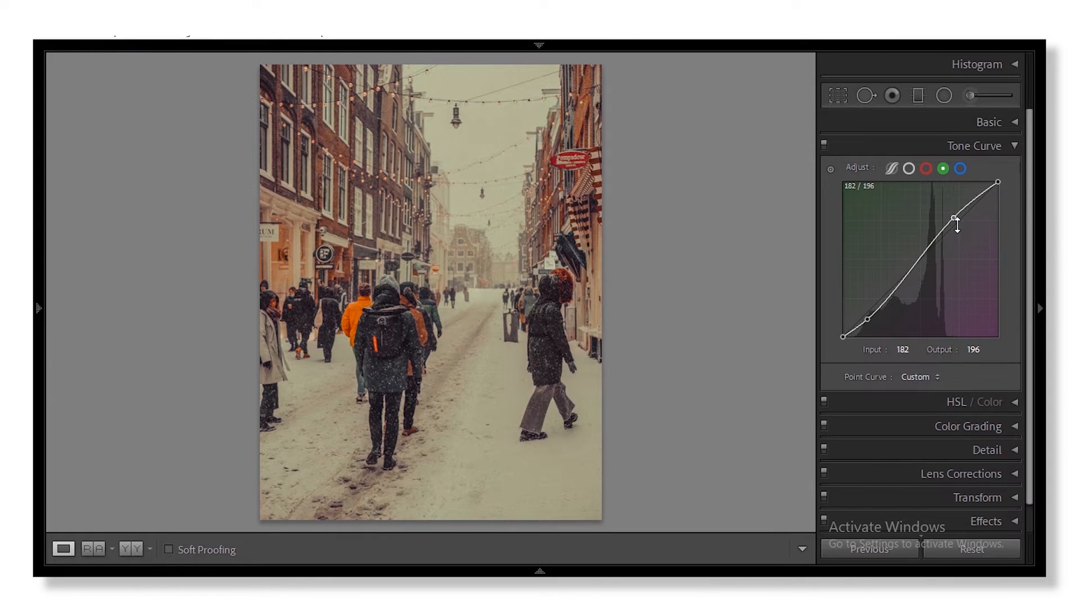
On the blue tone curve, set a midtone point to 135/141 and a shadow point to 40/32, then collapse the Tone Curve.
click(961, 169)
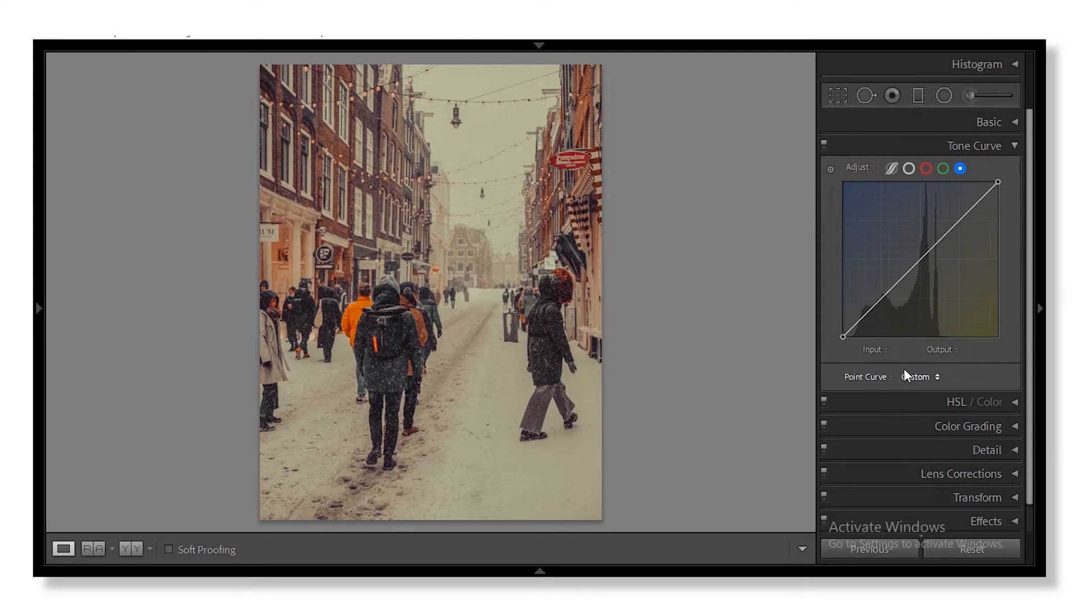
click(925, 257)
drag(926, 260, 925, 256)
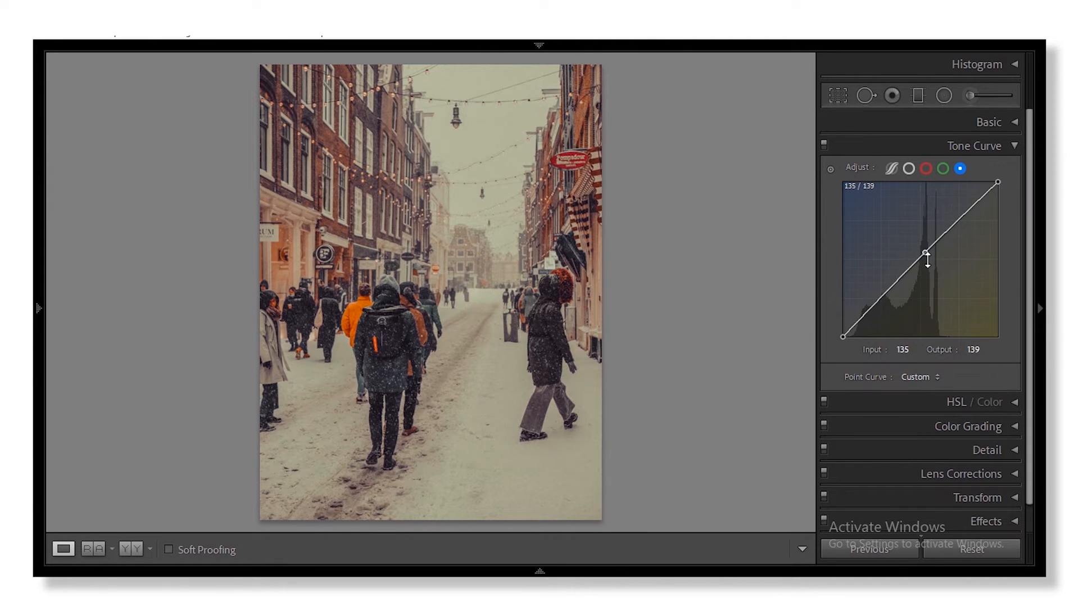
click(866, 313)
drag(866, 315, 868, 318)
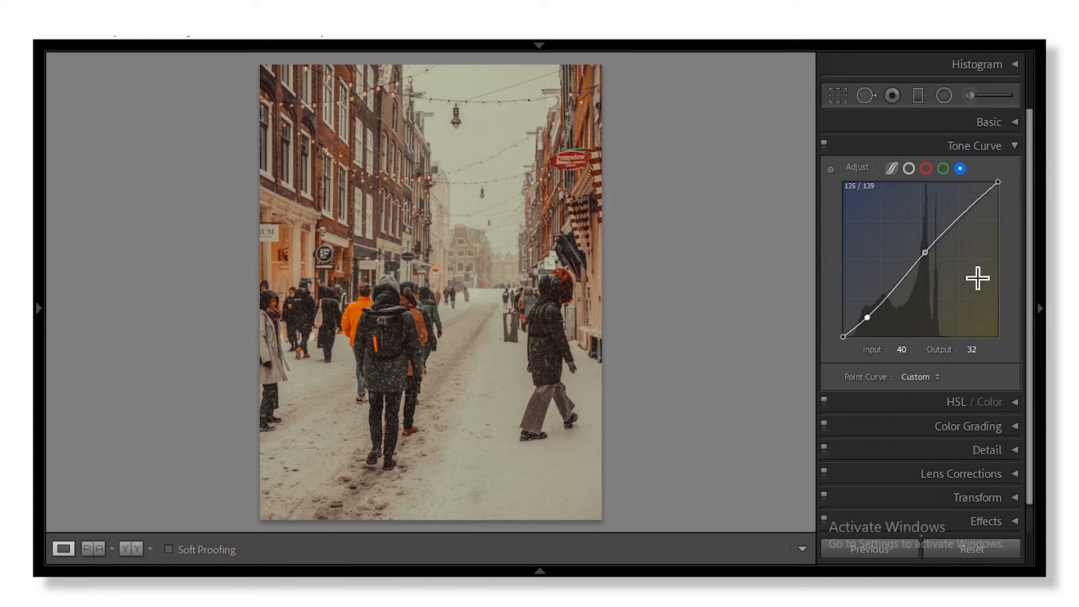
drag(925, 253, 925, 251)
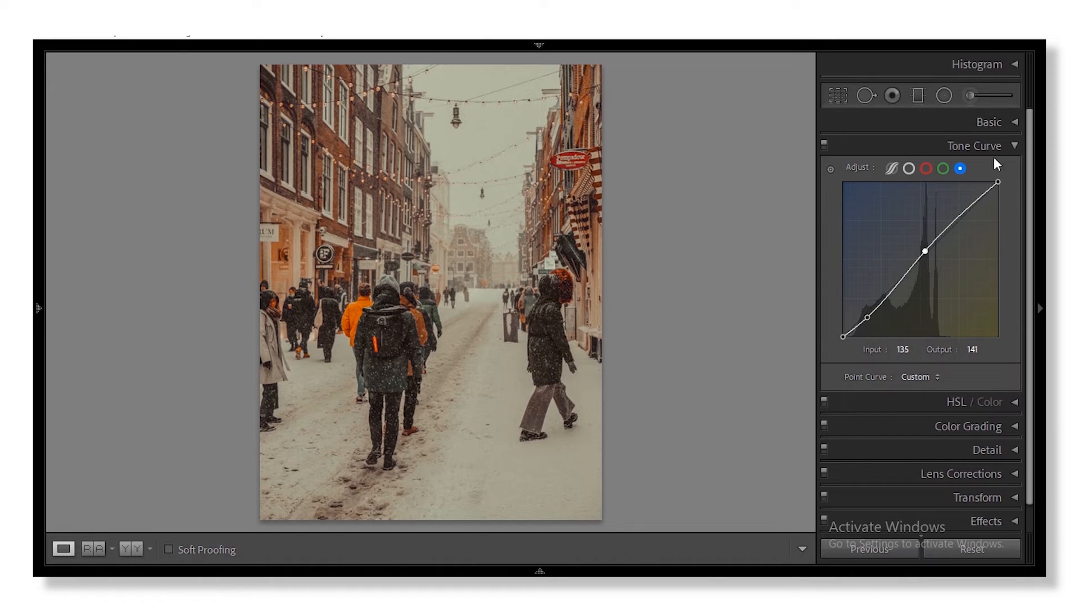
click(1007, 149)
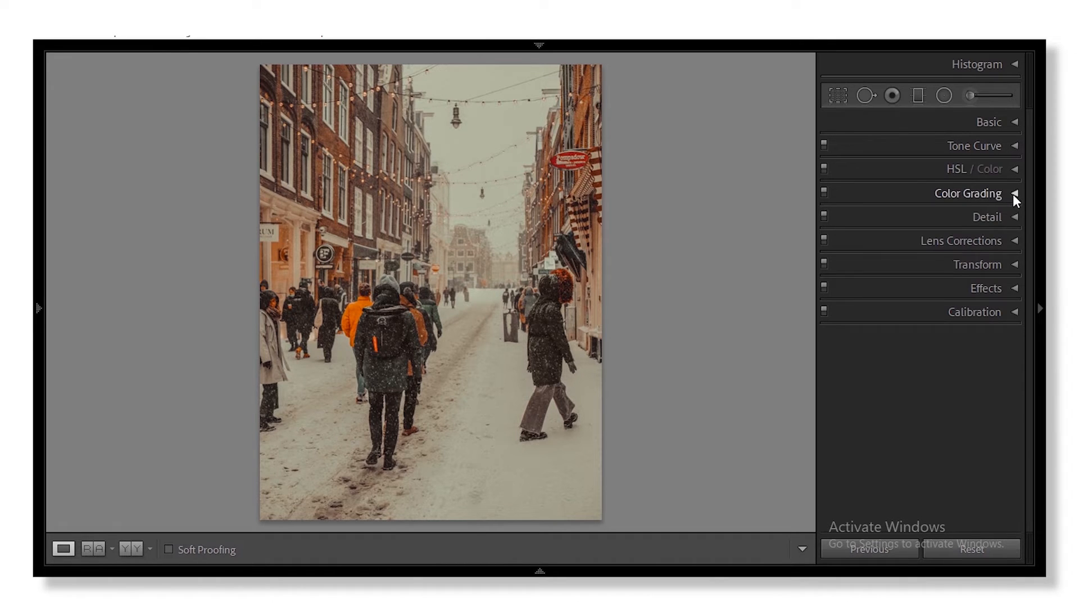
In Color Grading, tint the shadows with a subtle, low-saturation blue.
click(1013, 194)
click(925, 220)
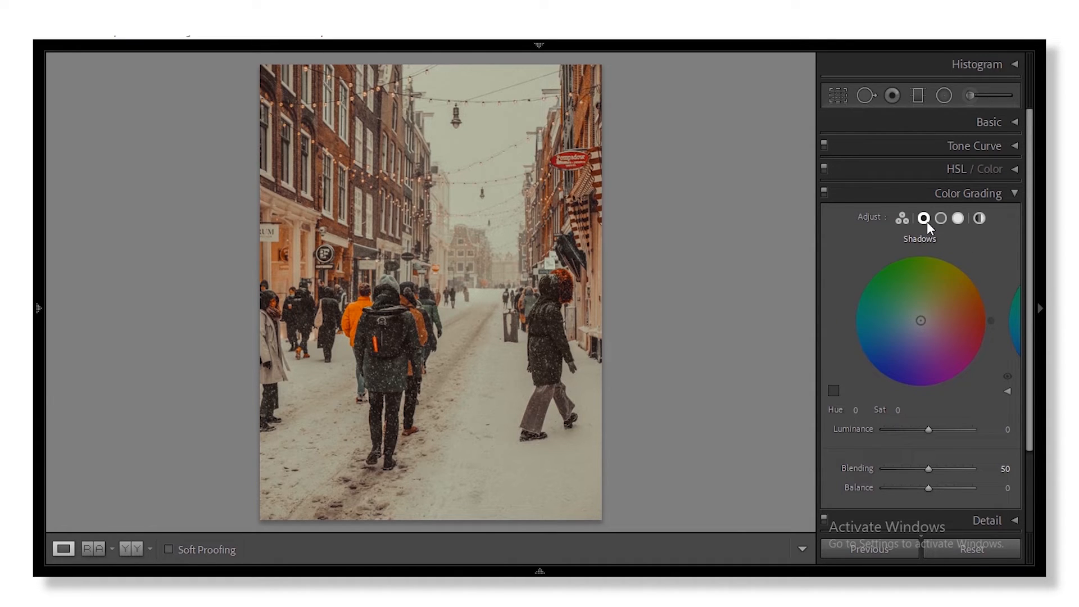
drag(921, 321, 869, 347)
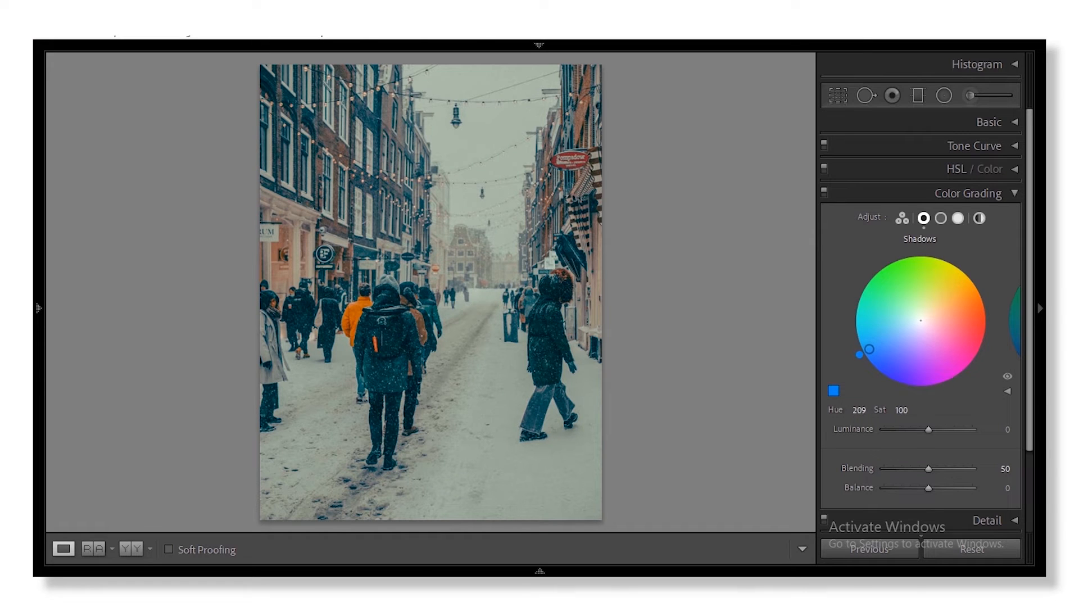
drag(873, 352, 911, 326)
In Color Grading, tint the highlights a warm orange-yellow with hue 44 and saturation 20.
click(941, 220)
click(957, 219)
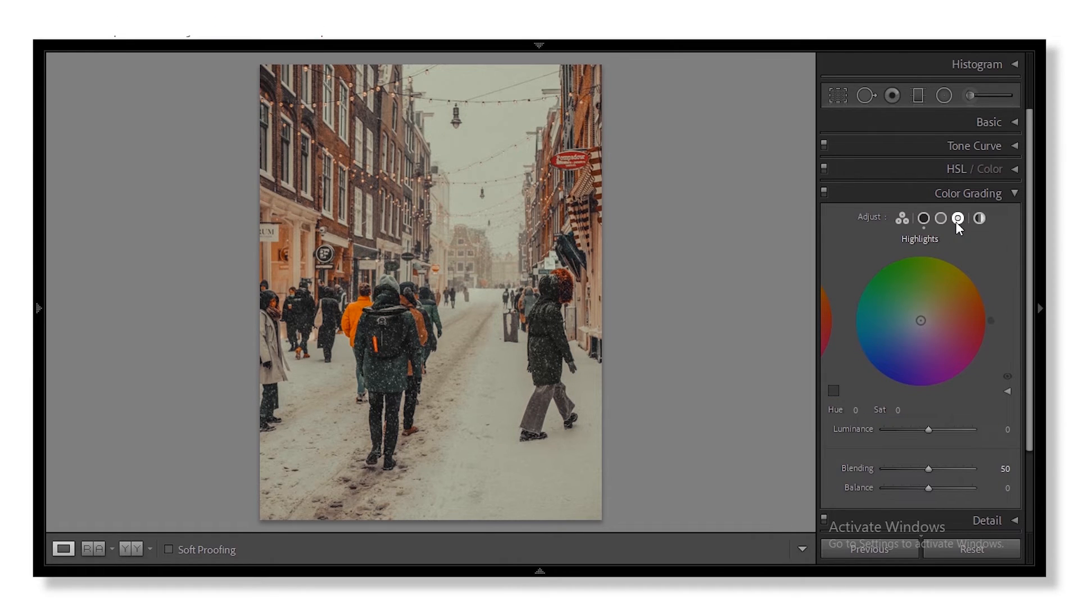
drag(921, 321, 964, 279)
double_click(964, 280)
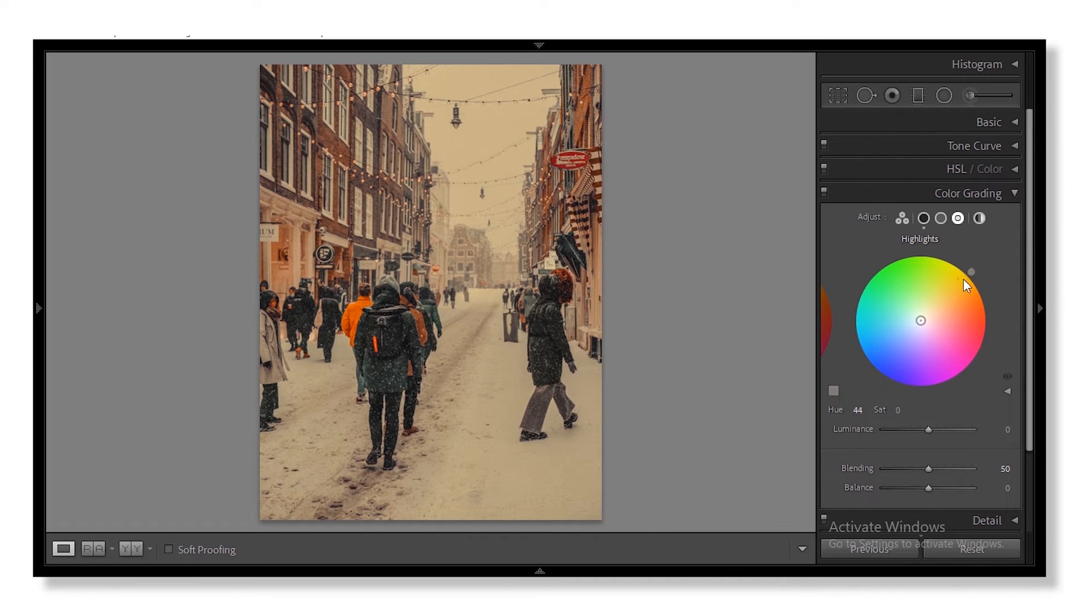
drag(921, 322, 923, 318)
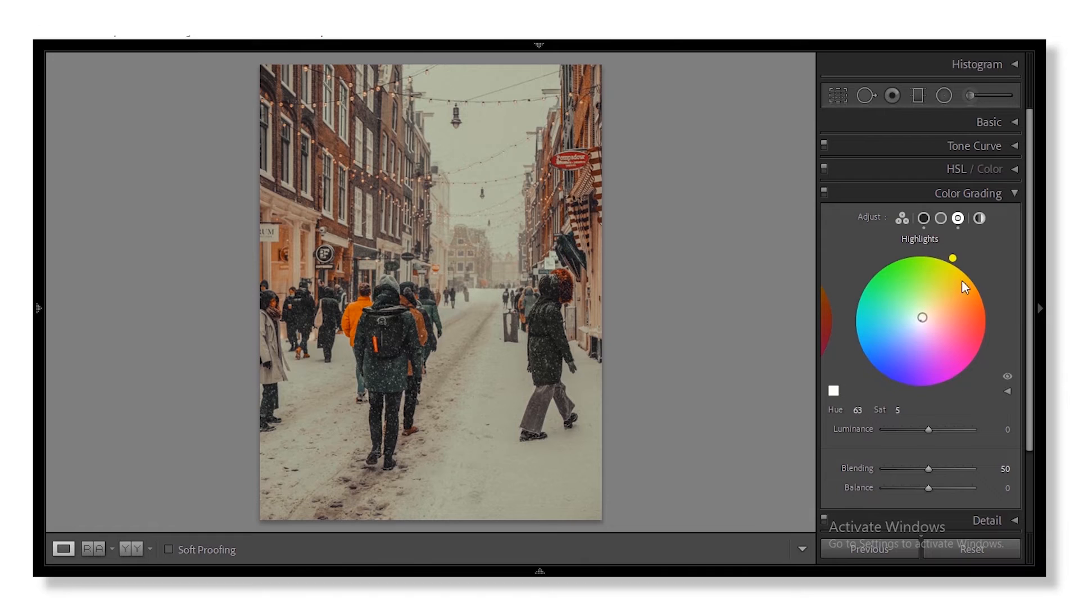
drag(954, 259, 972, 272)
drag(923, 318, 931, 311)
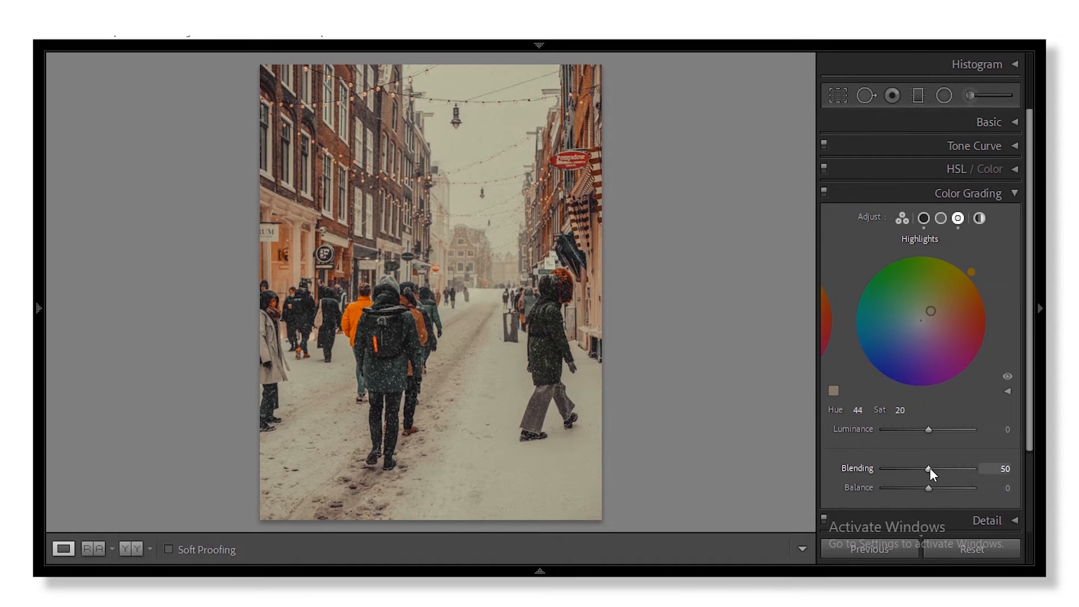
Set the color grading Blending to 100 and Balance to +37, then collapse Color Grading.
drag(928, 468, 986, 466)
drag(929, 489, 1027, 488)
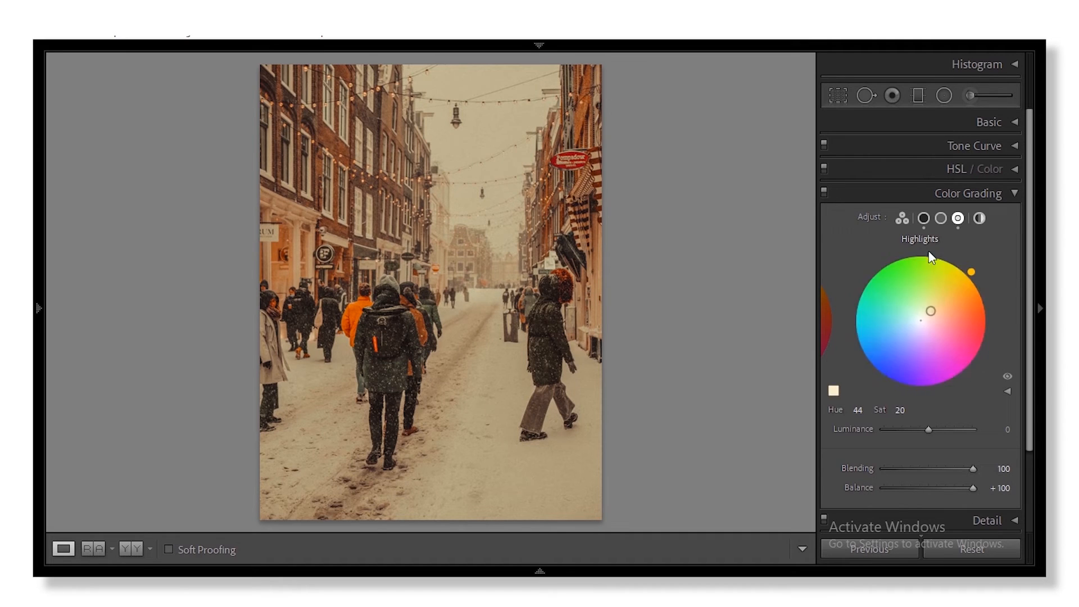
click(924, 218)
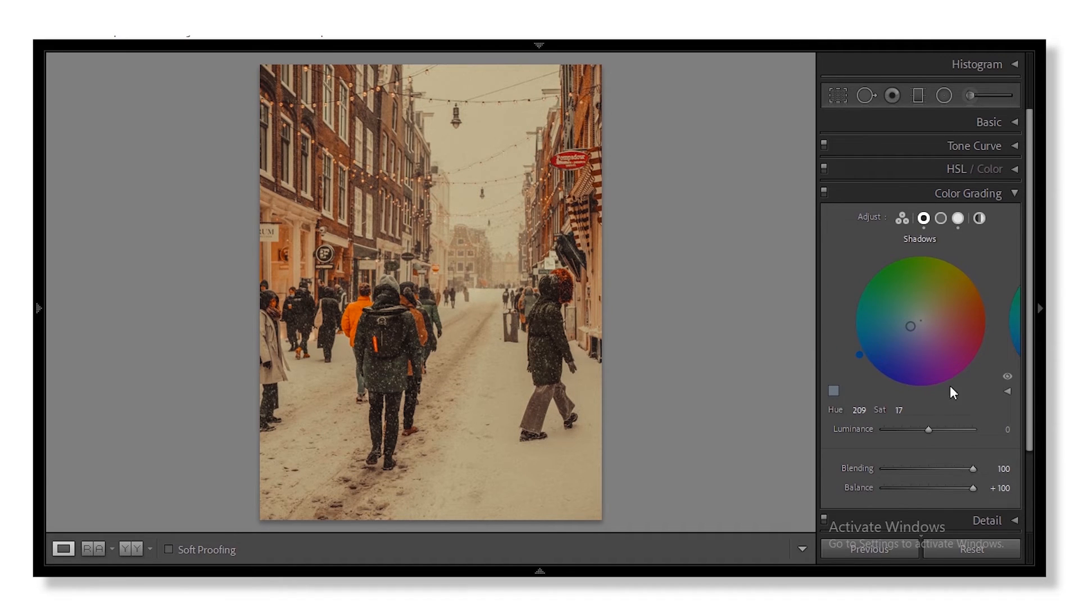
click(956, 220)
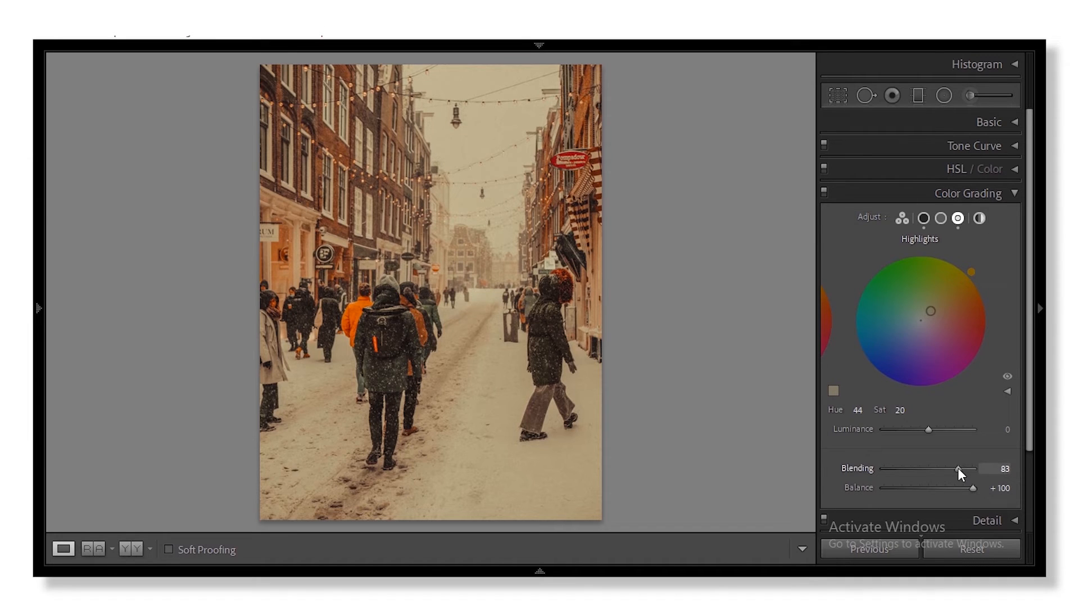
drag(976, 484, 946, 490)
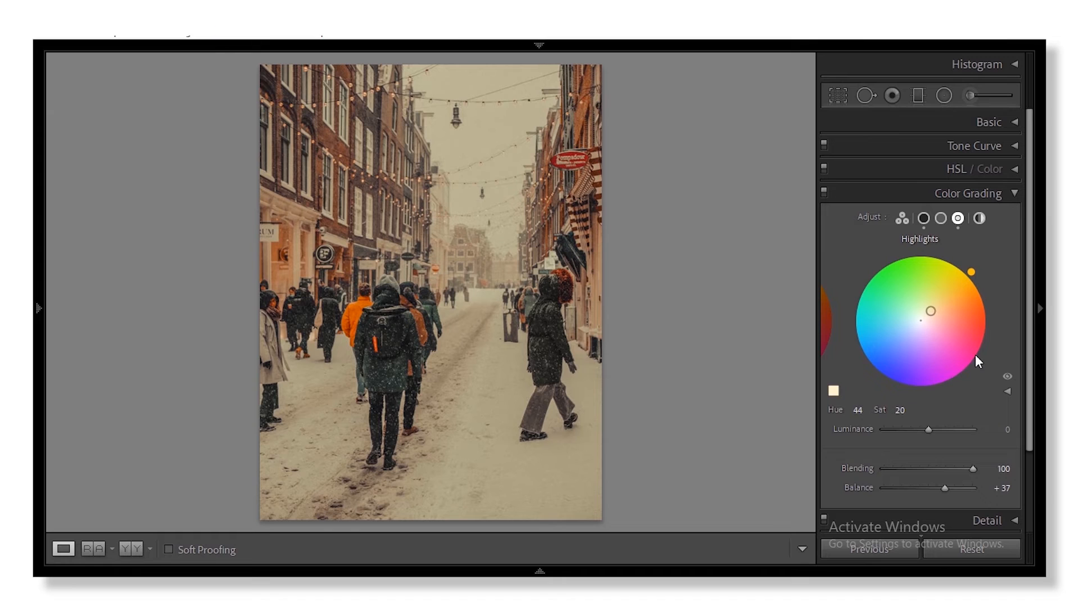
click(1016, 192)
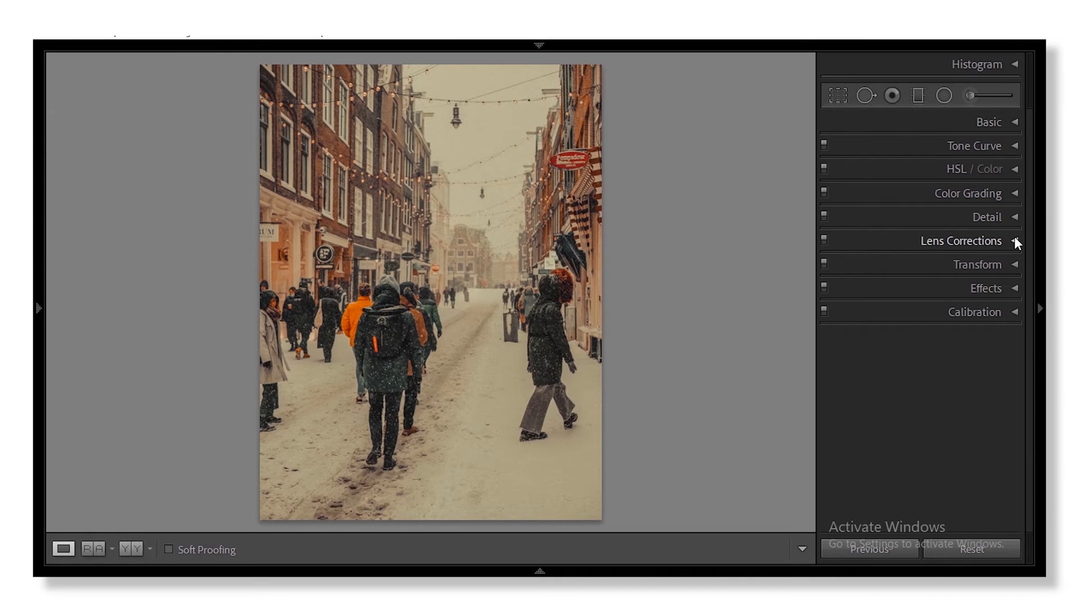
In Detail, set sharpening Amount to 7 and Masking to 82, and luminance noise reduction to 6.
click(1014, 215)
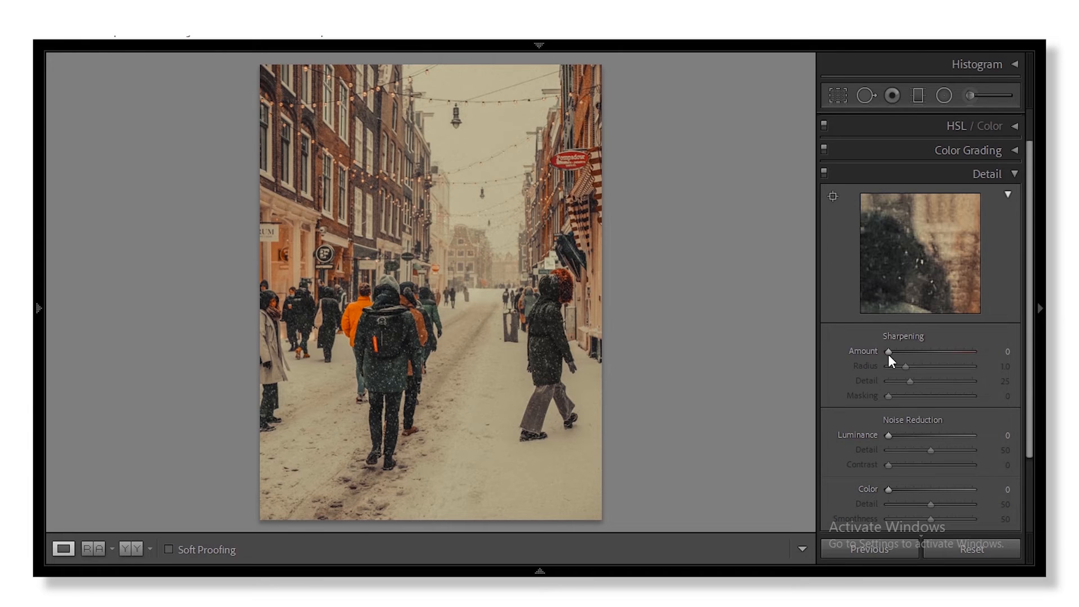
drag(889, 353, 892, 353)
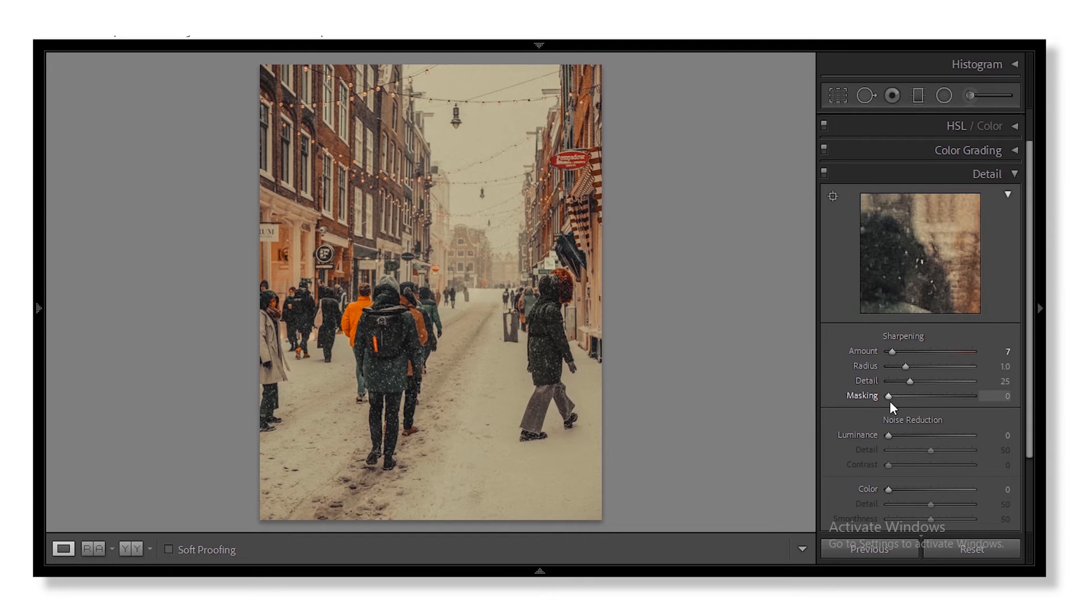
drag(889, 397, 960, 398)
drag(891, 436, 897, 436)
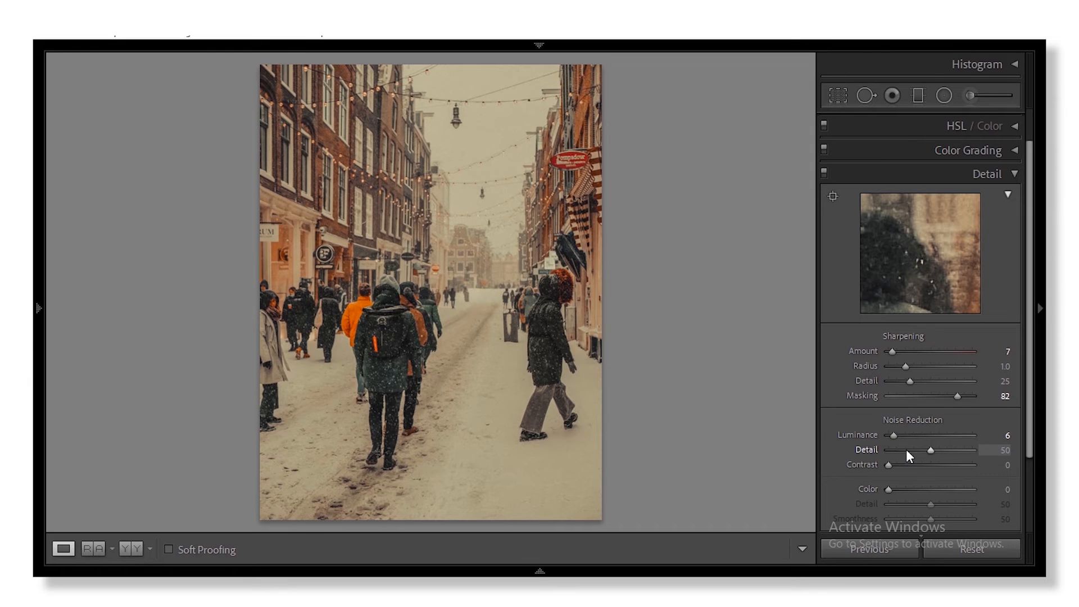
click(1014, 176)
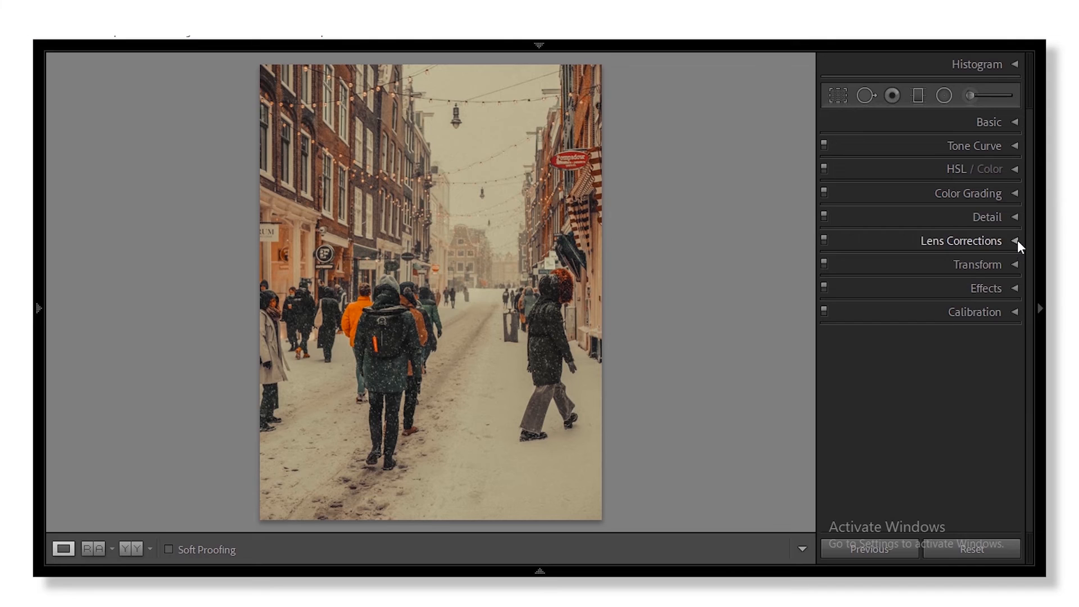
Turn on chromatic aberration removal and profile corrections in Lens Corrections.
click(1017, 240)
click(833, 300)
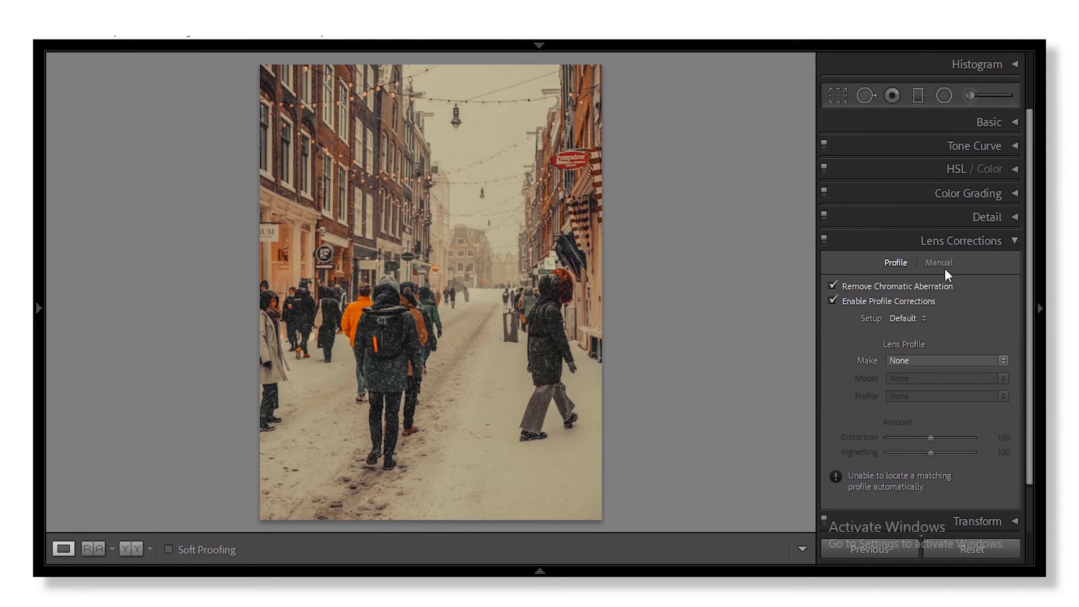
click(1013, 241)
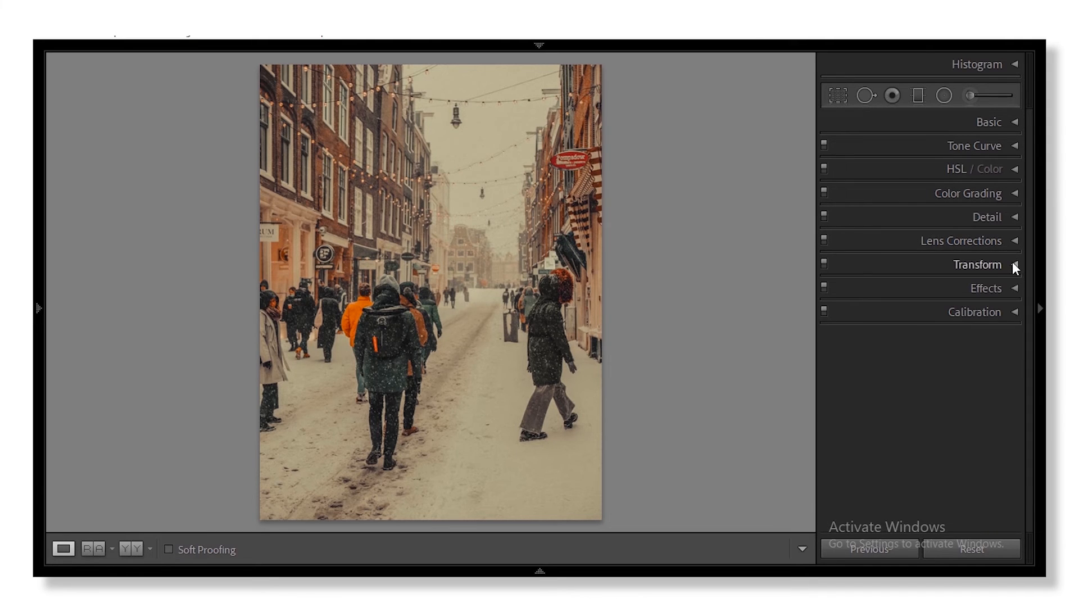
Scale the photo to 102 in Transform.
click(1013, 263)
click(932, 410)
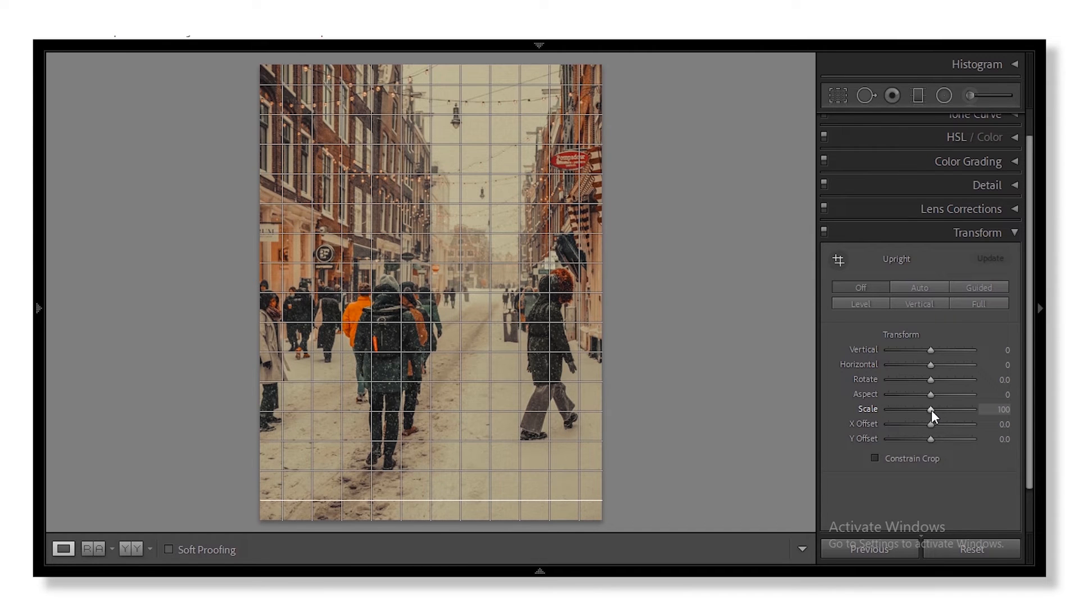
drag(932, 410, 933, 406)
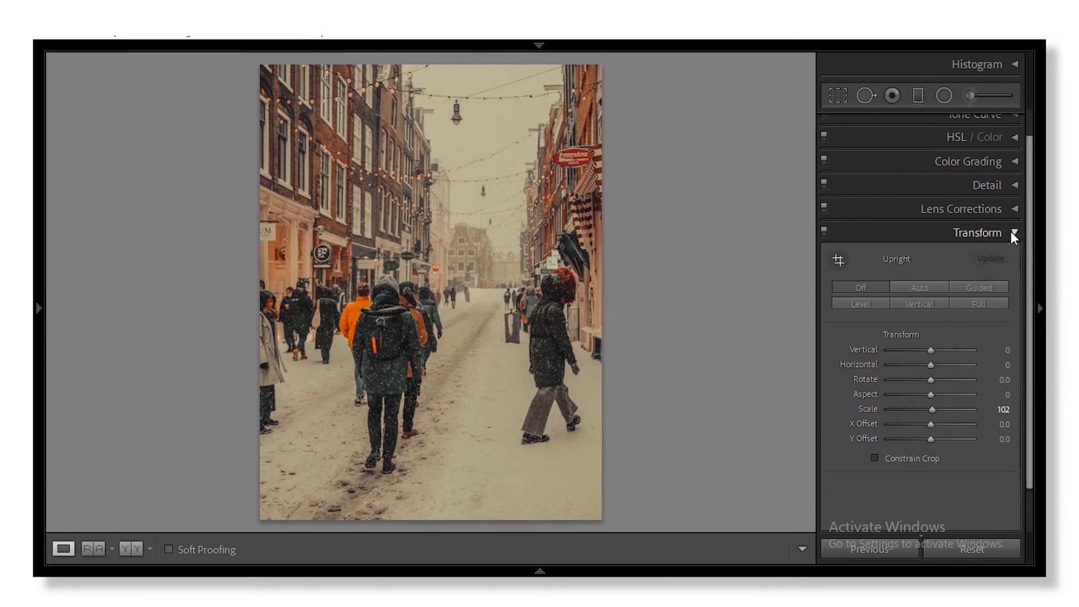
click(1012, 232)
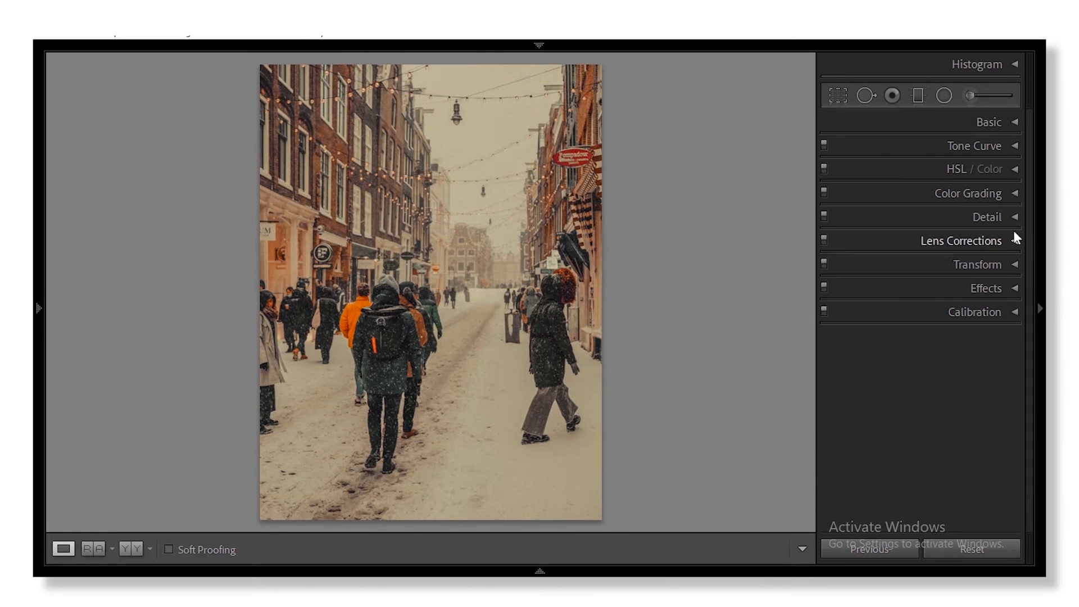
click(1011, 288)
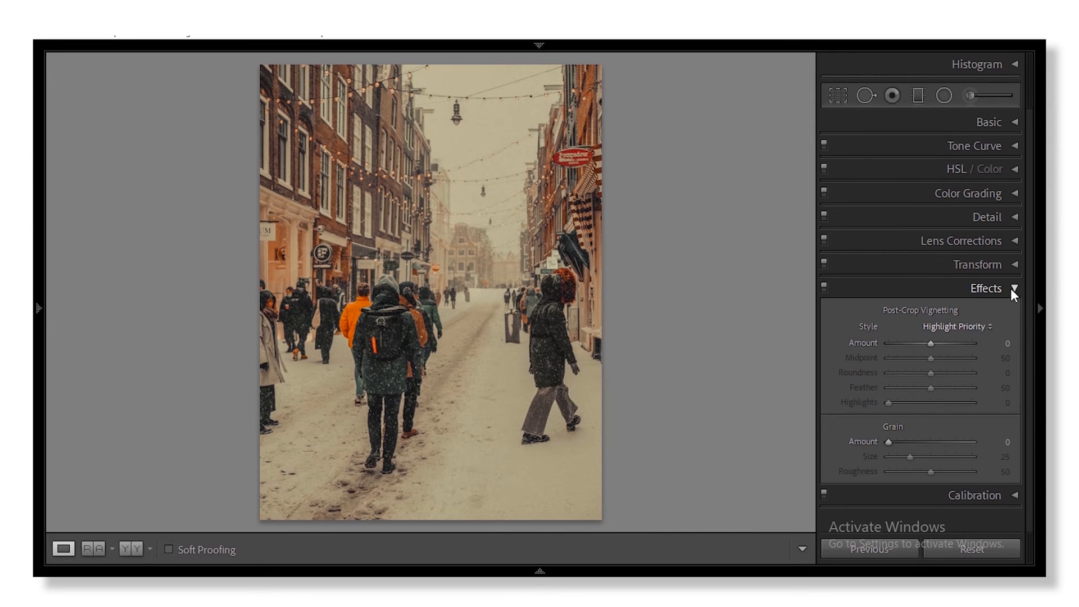
click(1011, 288)
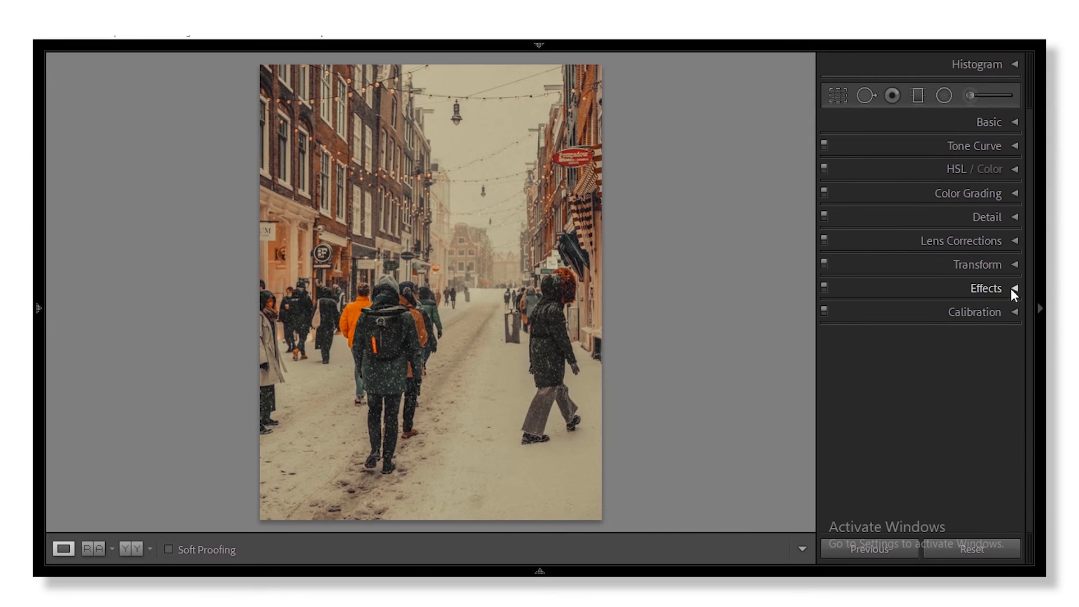
Add a slanted graduated filter over the lower street with exposure -0.64, raised clarity and slightly reduced contrast.
click(919, 96)
drag(346, 400, 380, 446)
click(921, 201)
drag(922, 206, 919, 206)
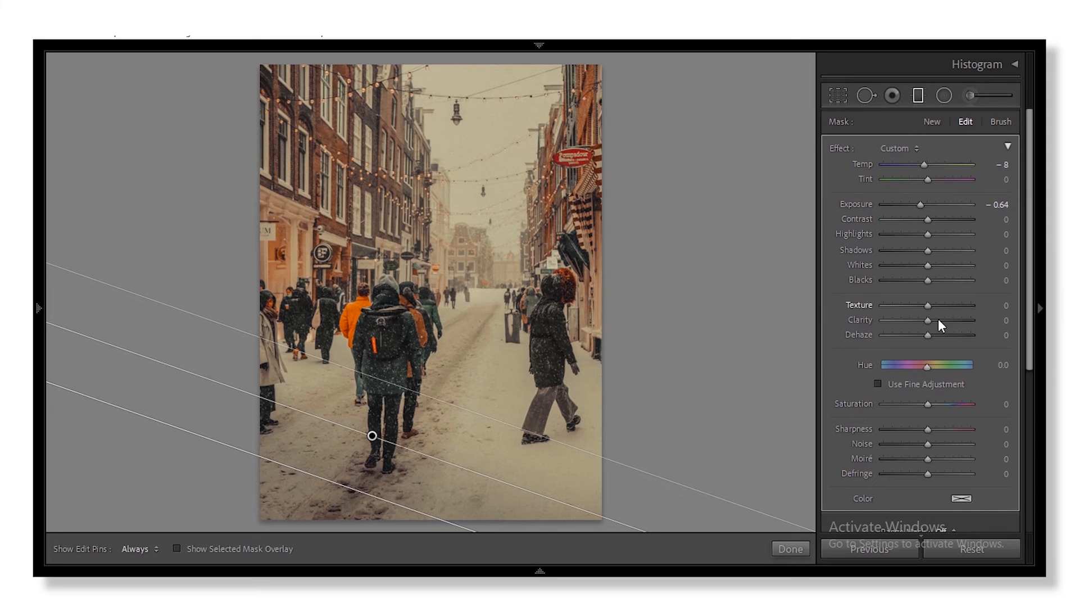
drag(929, 320, 950, 326)
drag(928, 217, 922, 215)
click(922, 100)
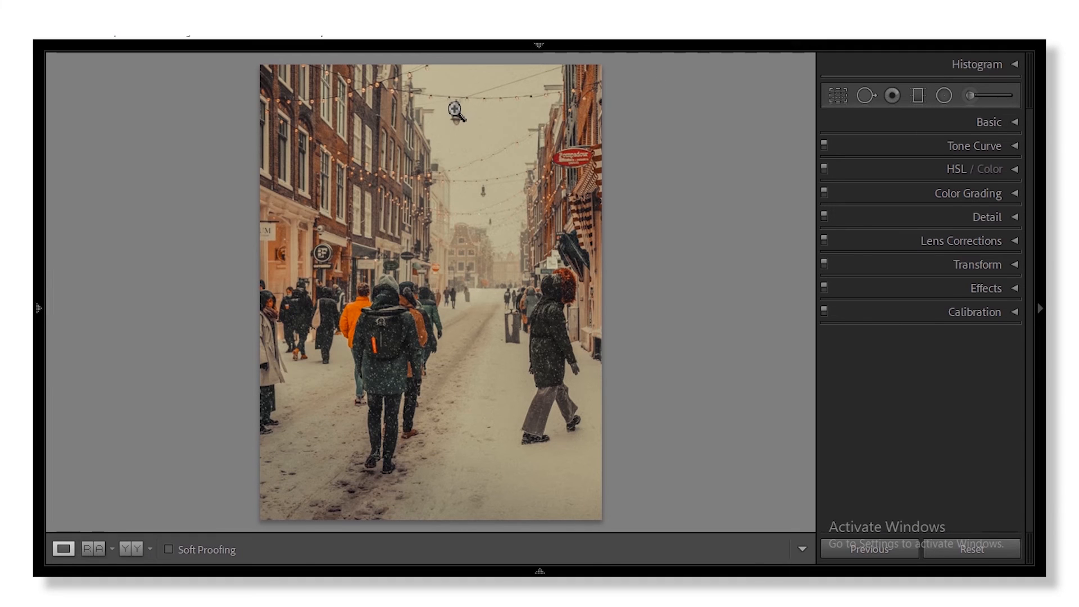
Add a second graduated filter across the upper sky and buildings with clarity 26 and exposure 0.77, and finish masking.
click(918, 97)
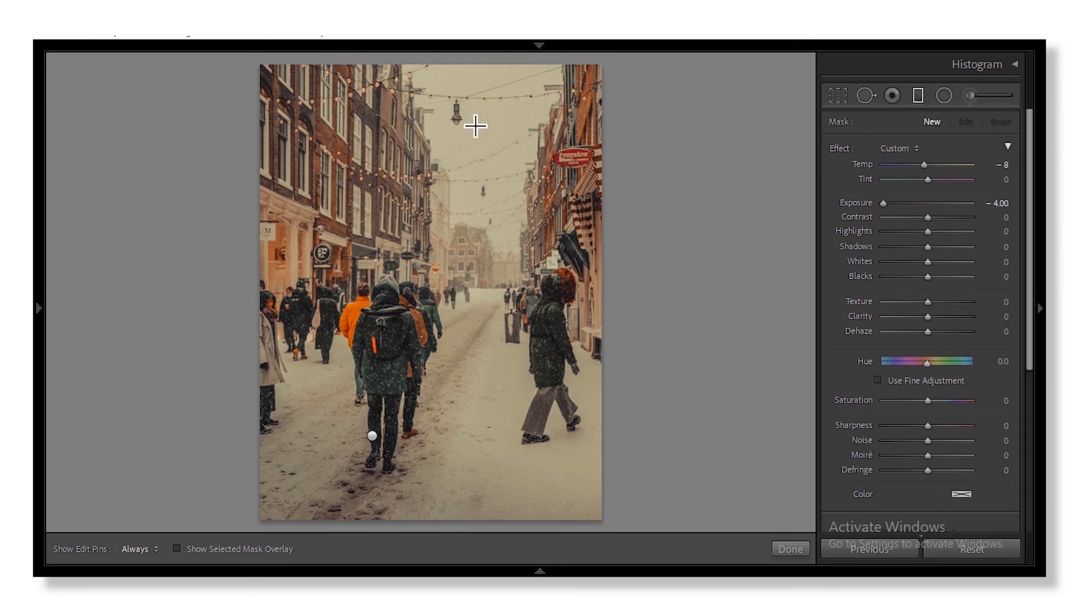
mouse_move(444, 128)
mouse_down()
mouse_move(457, 77)
mouse_move(369, 92)
mouse_move(388, 168)
mouse_move(448, 221)
mouse_move(433, 270)
mouse_move(443, 113)
mouse_up()
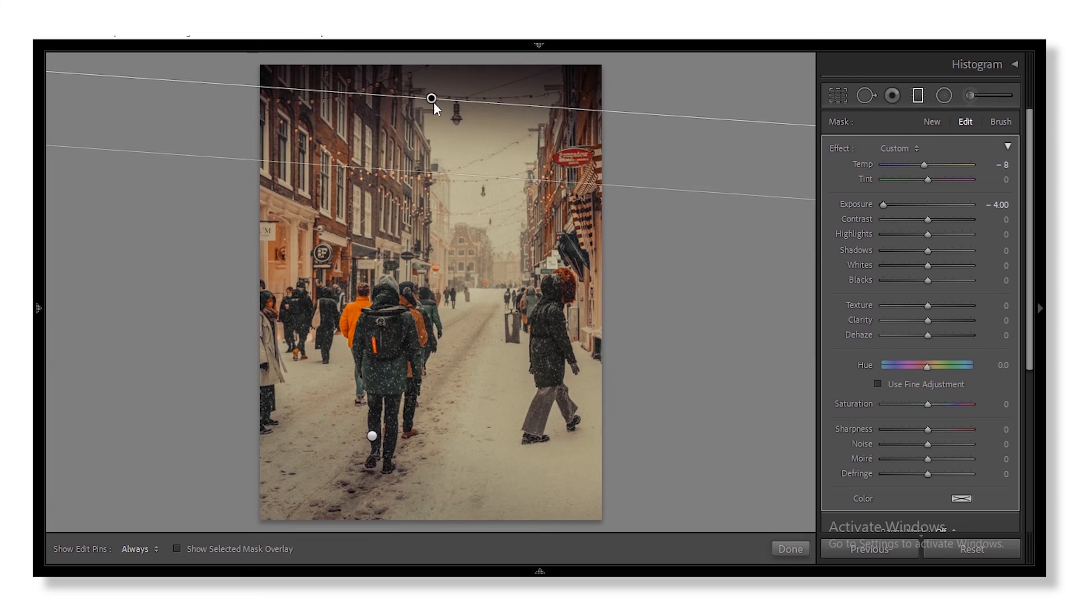
drag(928, 320, 940, 319)
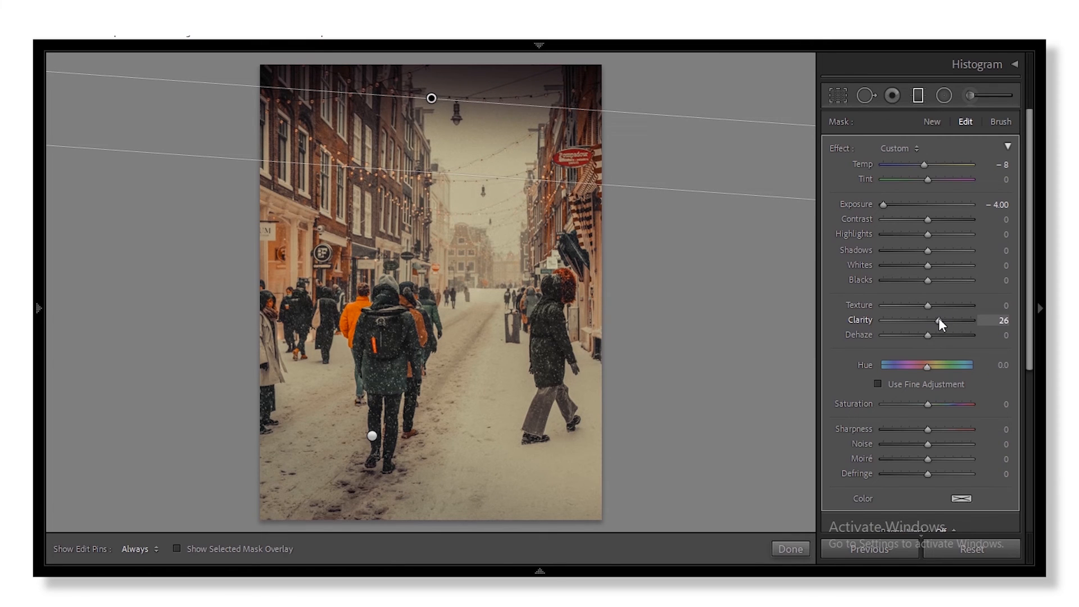
drag(925, 204, 936, 207)
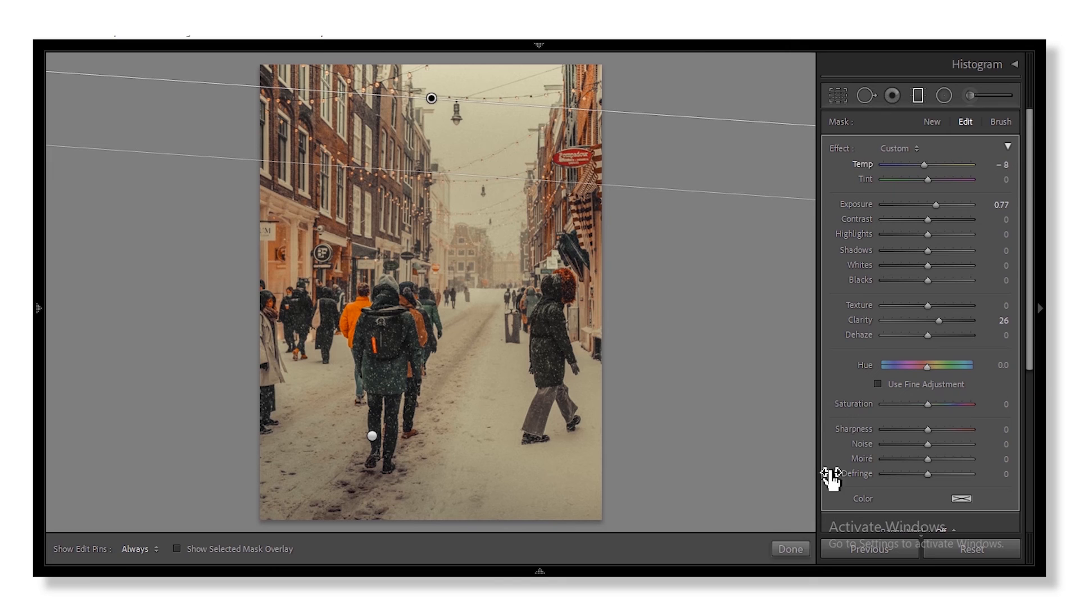
click(790, 550)
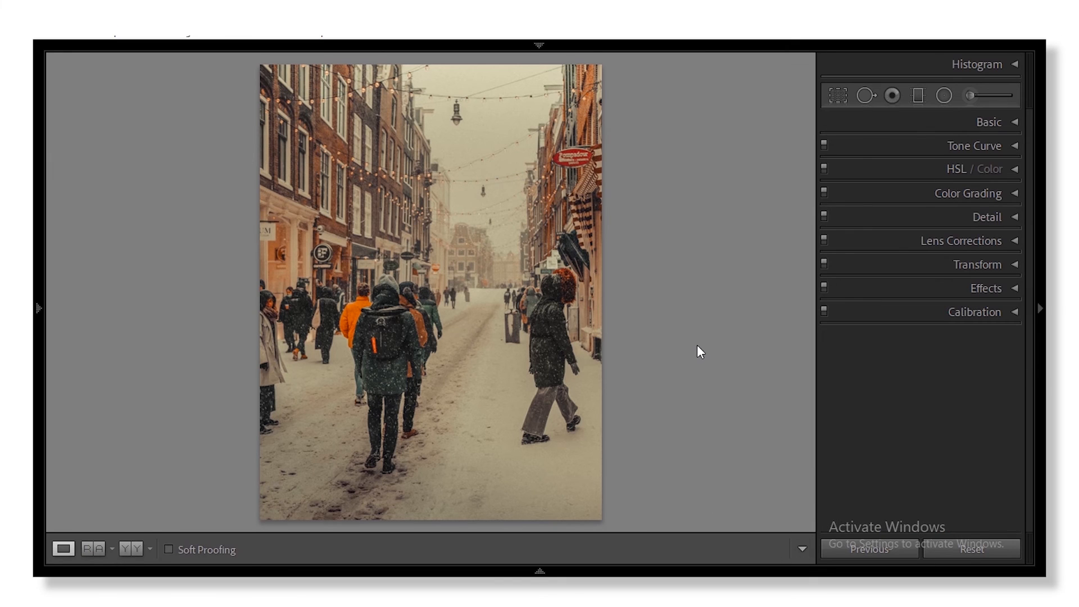
Copy the snowy street photo's develop settings, leaving out Local Adjustments.
mouse_move(37, 308)
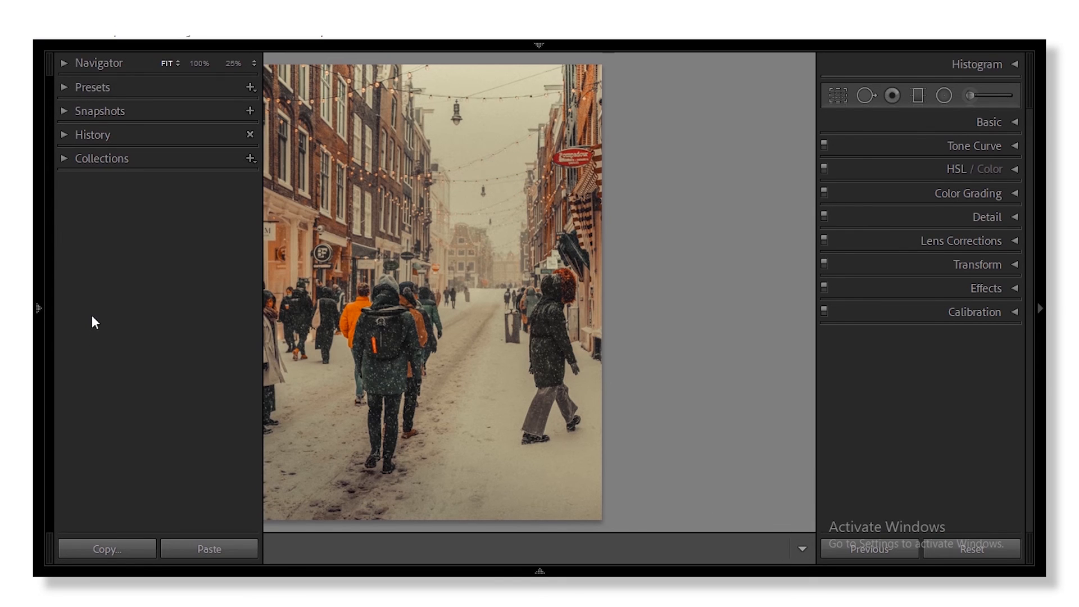
click(121, 548)
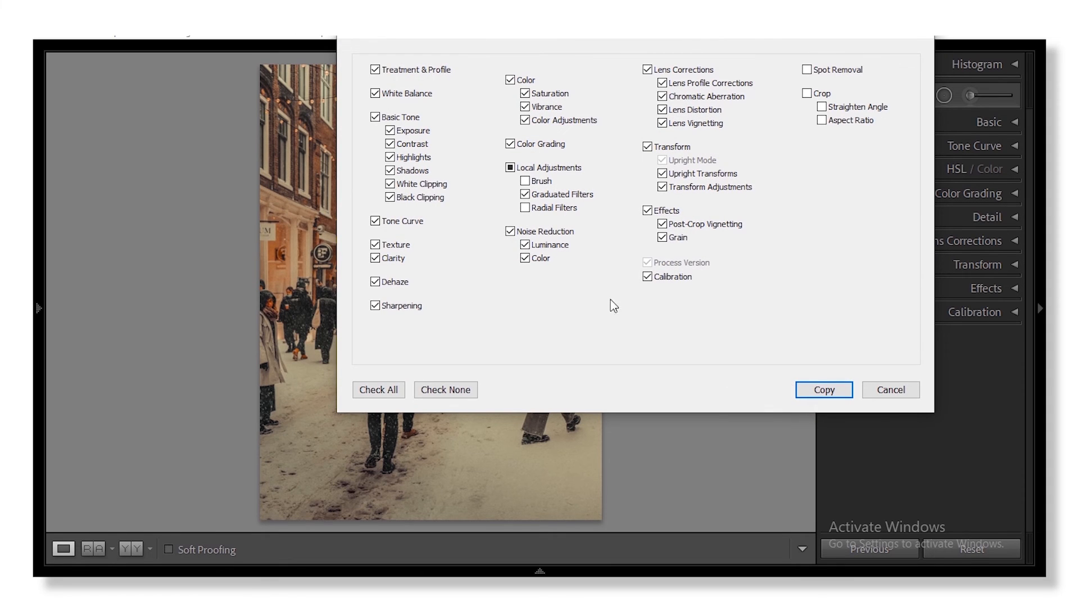
click(511, 167)
click(800, 390)
Open the red telephone box photo and paste the copied develop settings onto it.
mouse_move(506, 571)
click(448, 530)
mouse_move(39, 309)
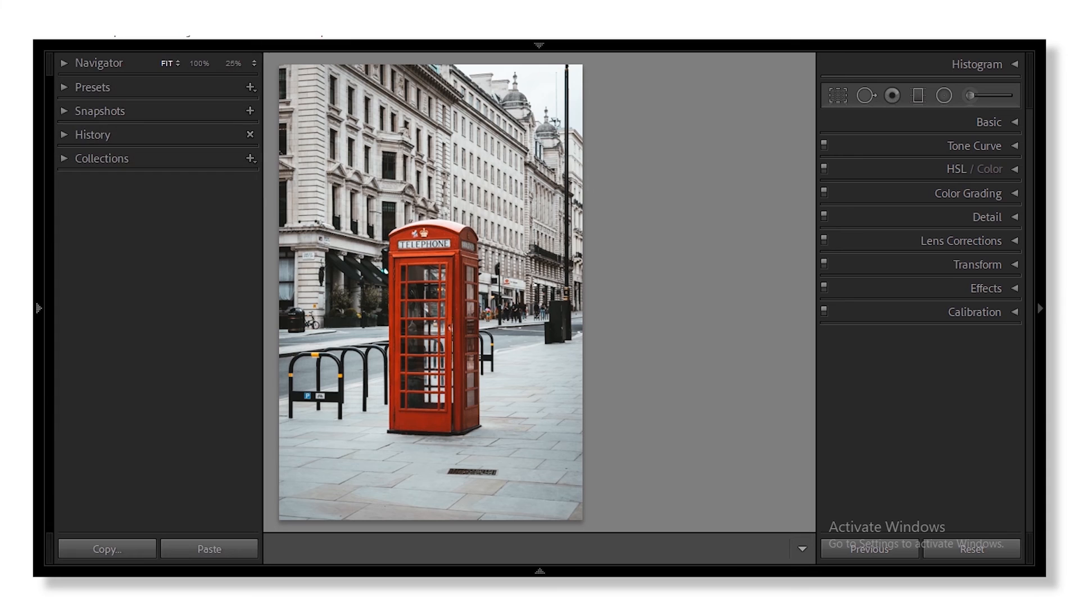
click(197, 550)
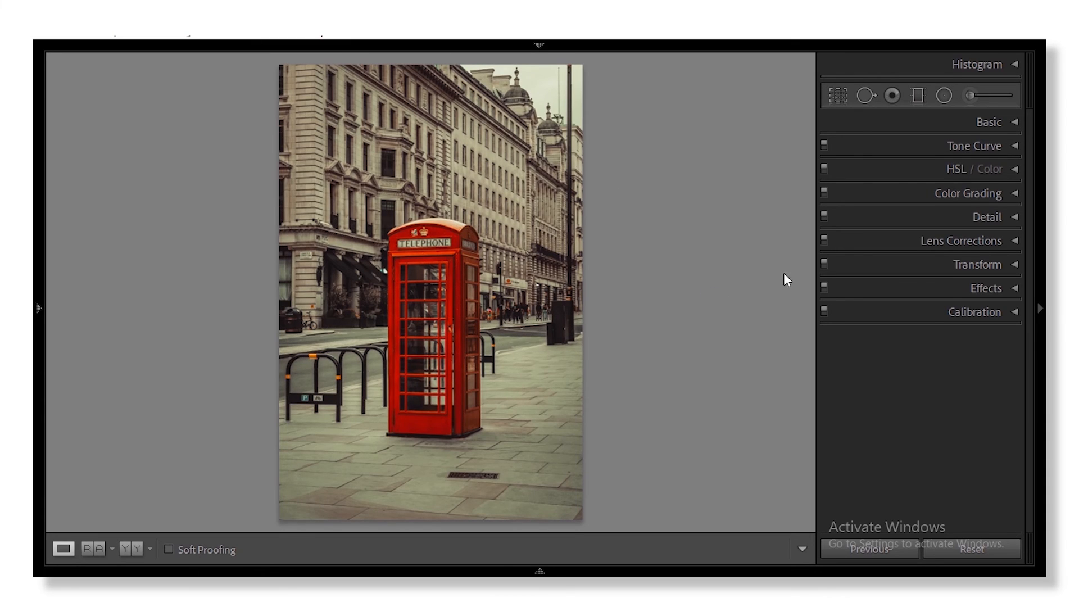
Add a slanted graduated filter over the pavement below the telephone box with exposure -0.71 and clarity -14.
click(919, 95)
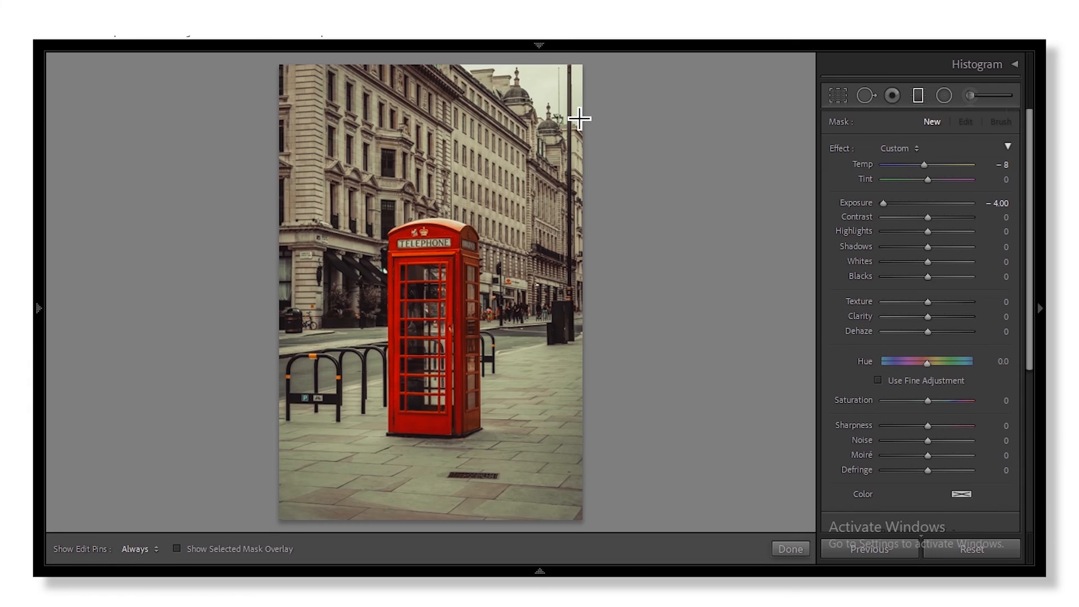
mouse_move(427, 447)
mouse_down()
mouse_move(434, 479)
mouse_move(475, 429)
mouse_move(480, 437)
mouse_move(484, 369)
mouse_move(467, 370)
mouse_up()
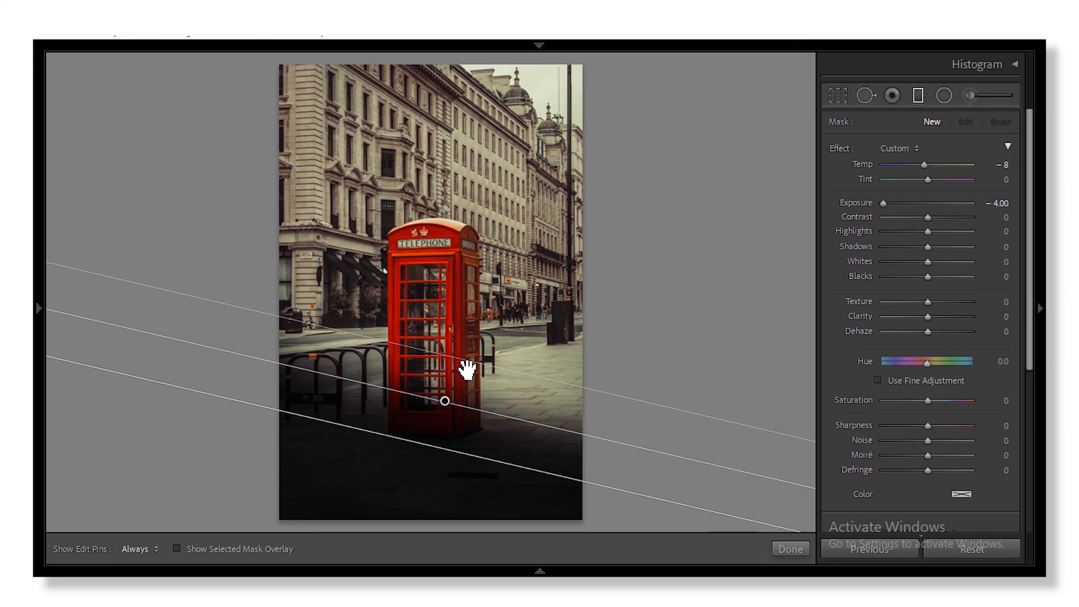
drag(450, 444, 430, 472)
drag(883, 205, 919, 211)
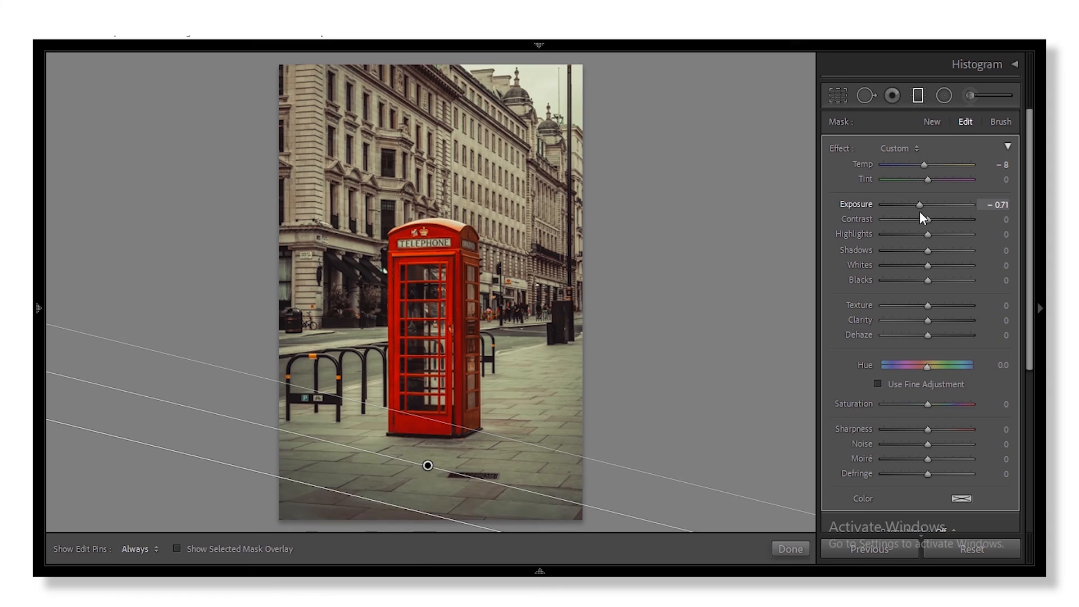
drag(923, 322, 921, 322)
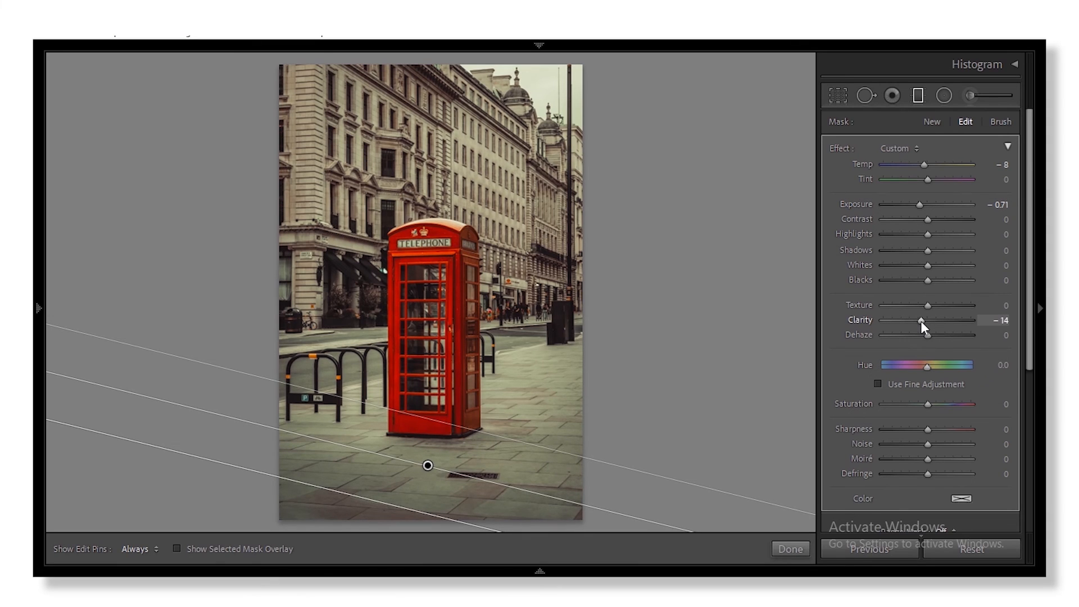
Close the graduated filter and fine-tune the telephone box colours with red hue -1, orange hue -22 and orange saturation -20.
click(916, 98)
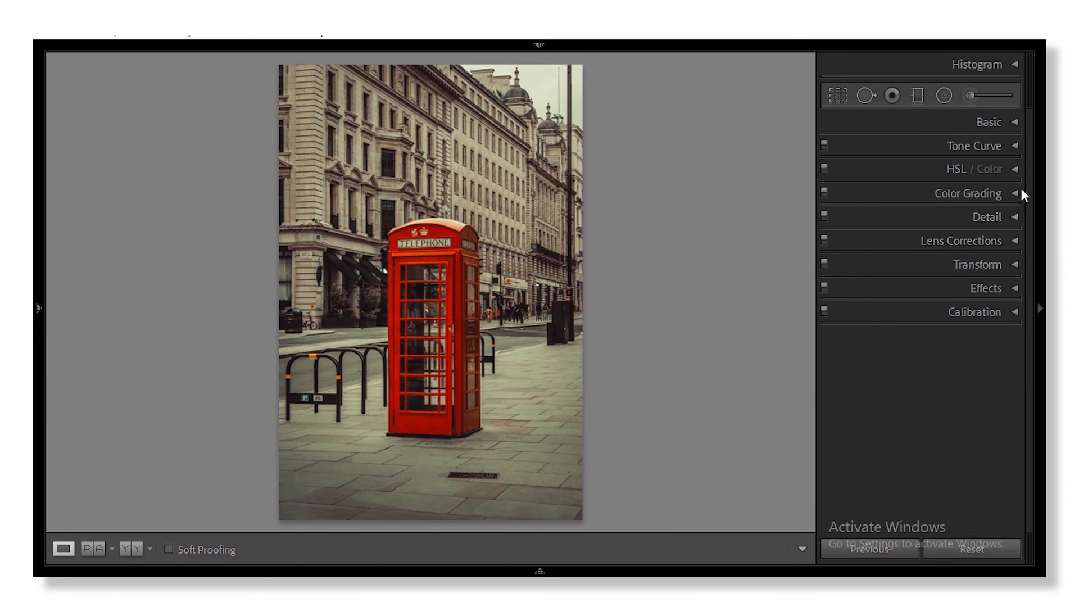
click(1016, 174)
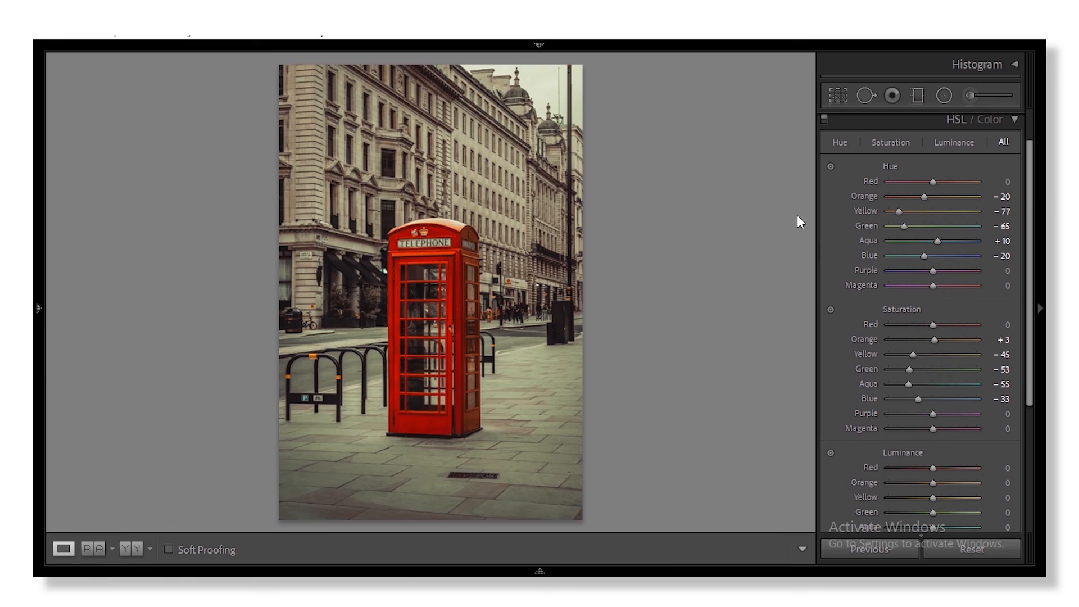
click(831, 167)
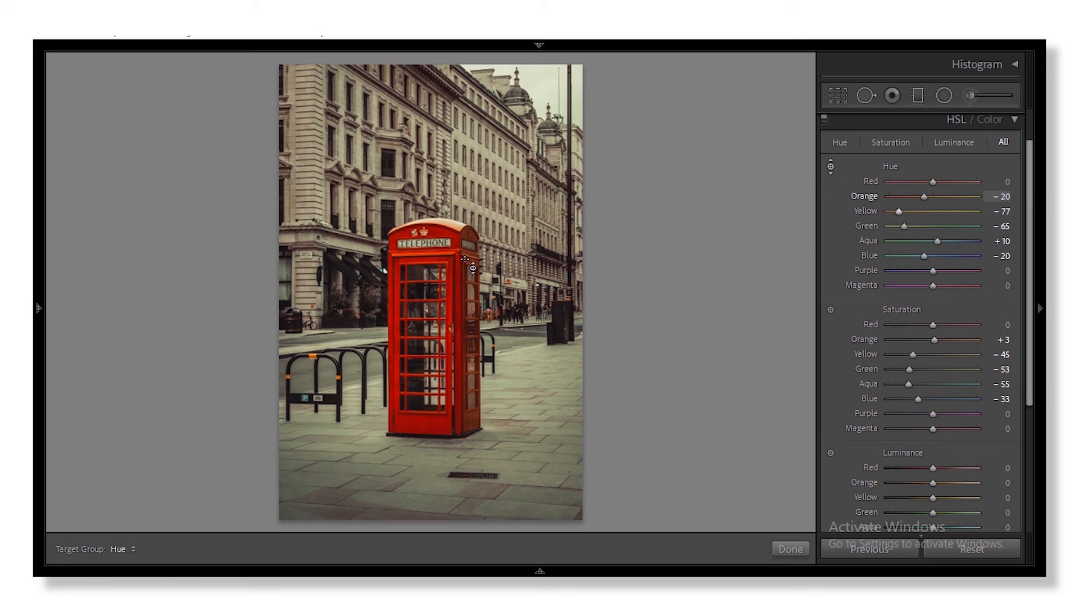
mouse_move(465, 259)
mouse_down()
mouse_move(465, 284)
mouse_move(470, 245)
mouse_up()
click(935, 340)
mouse_move(934, 340)
mouse_down()
mouse_move(912, 344)
mouse_move(924, 346)
mouse_up()
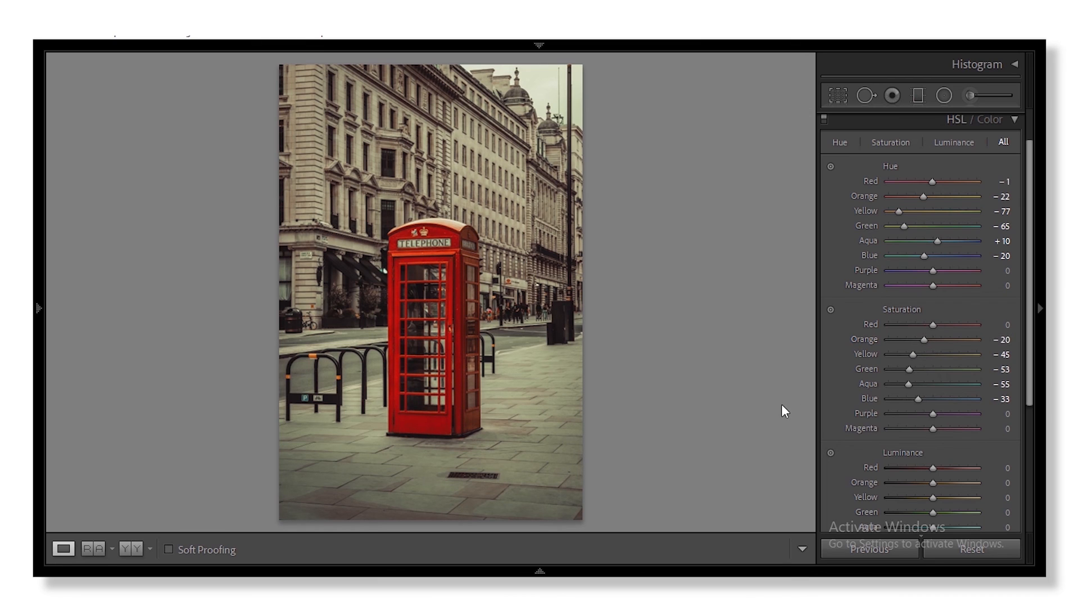
Open the burger and fries photo and paste the copied develop settings onto it.
mouse_move(657, 571)
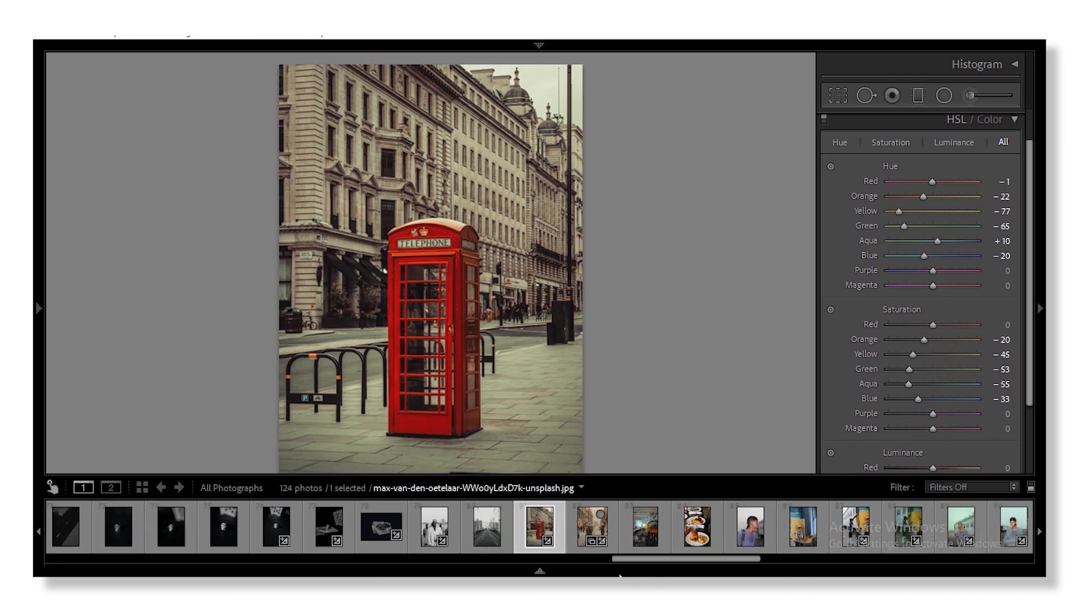
click(697, 527)
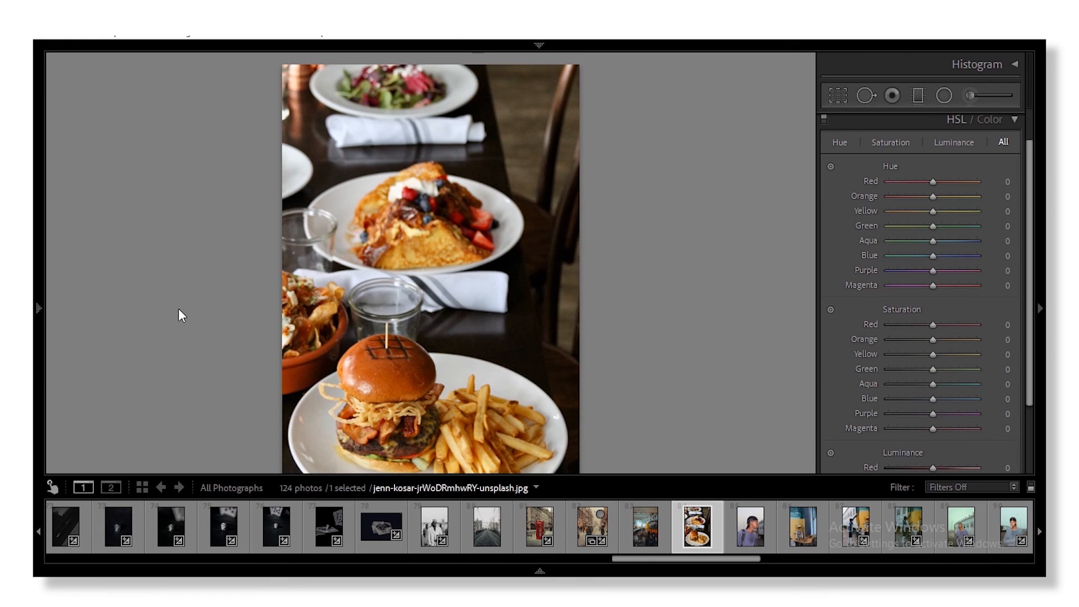
mouse_move(38, 309)
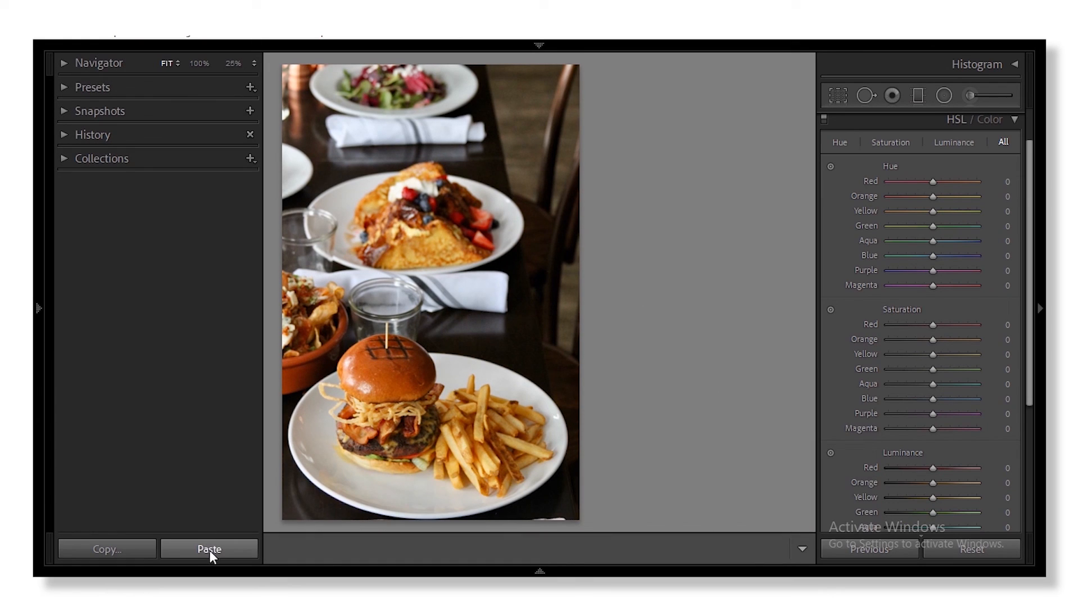
click(210, 549)
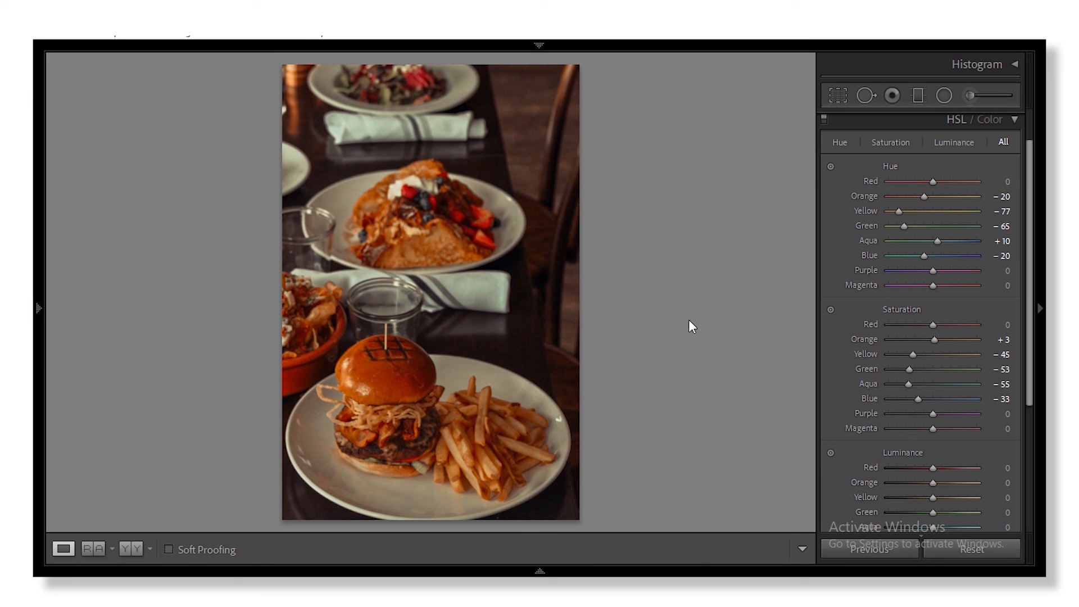
Set the burger photo's white balance temperature to +14 and its exposure to -0.88.
drag(1031, 205, 1027, 150)
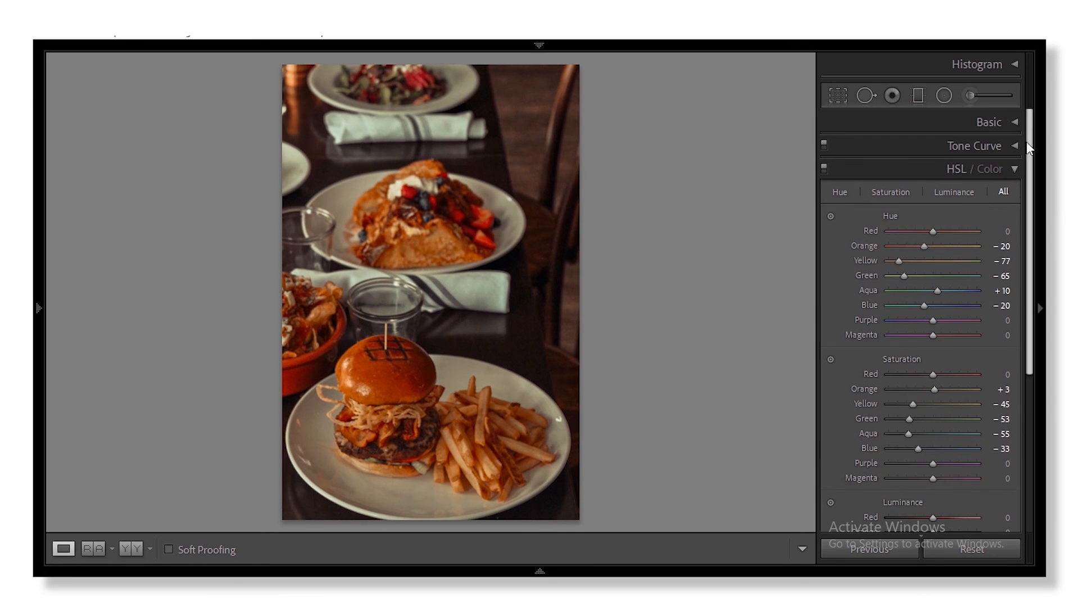
click(1017, 124)
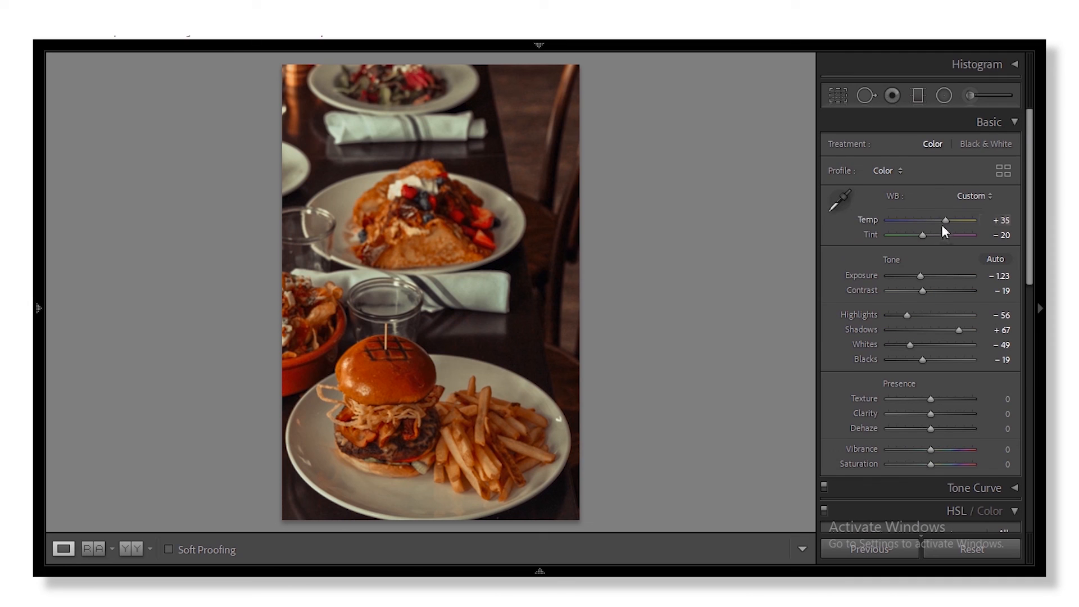
drag(943, 220, 935, 220)
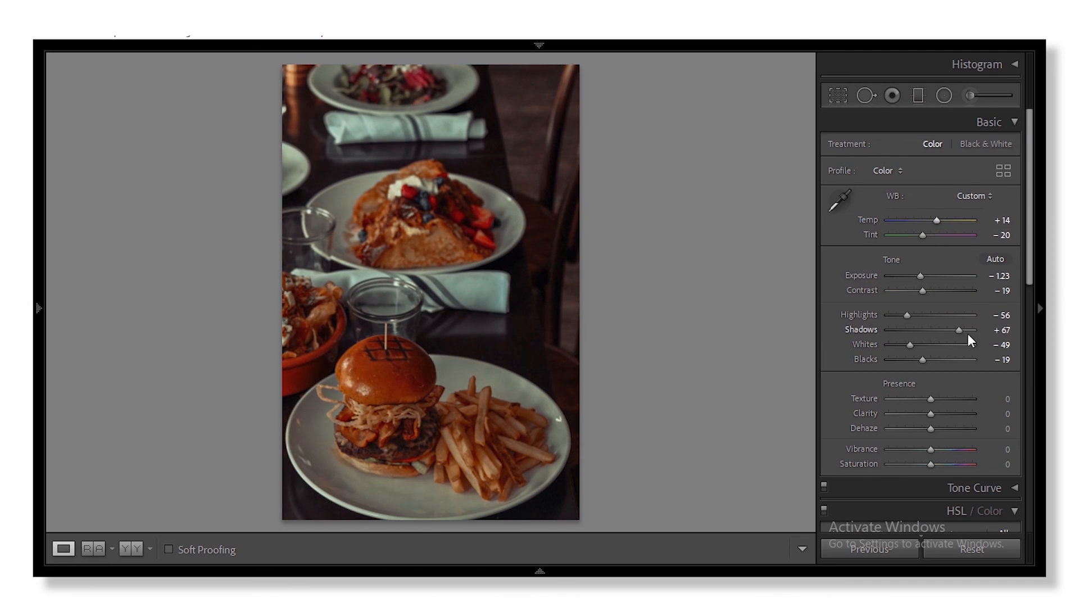
drag(922, 275, 925, 273)
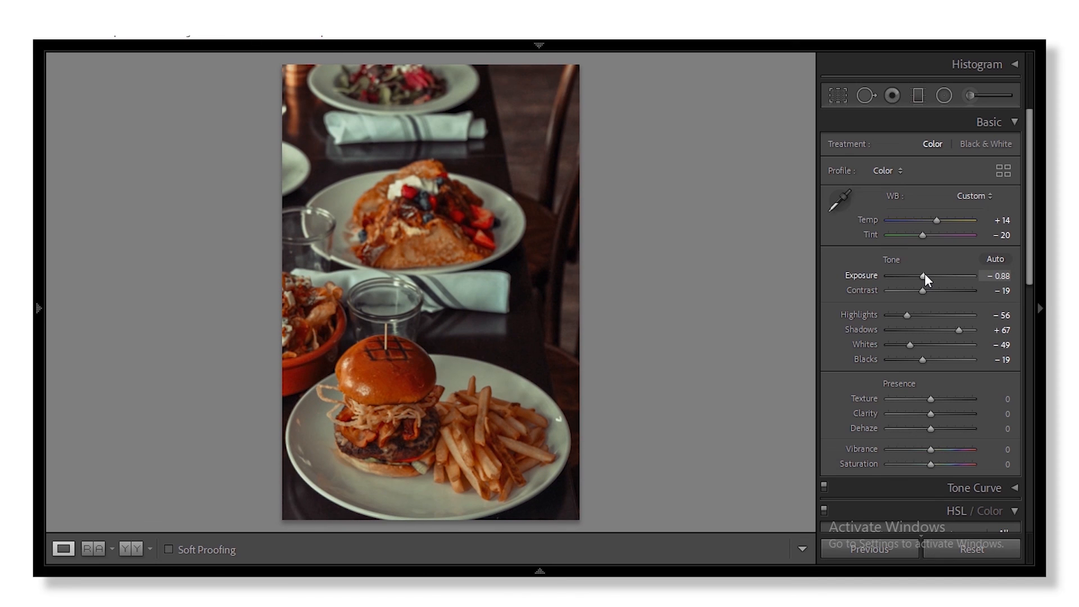